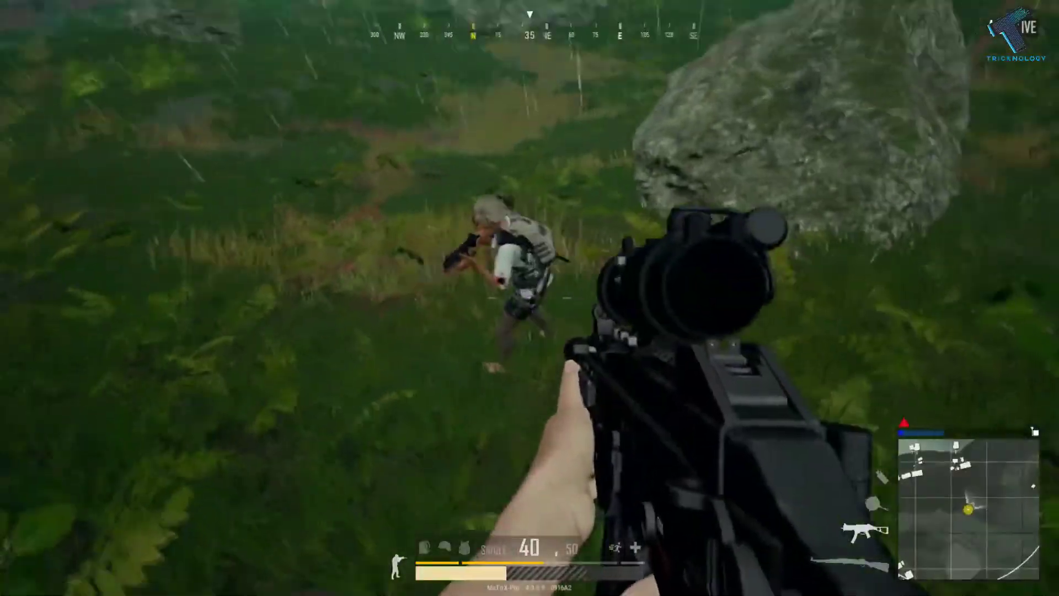
Shoot the enemy player in the grass until the kill registers
{"action": "left_click", "coordinate": [529, 298]}
{"action": "left_click", "coordinate": [529, 298]}
{"action": "left_click", "coordinate": [530, 298]}
{"action": "left_click", "coordinate": [530, 298]}
{"action": "left_click", "coordinate": [529, 298]}
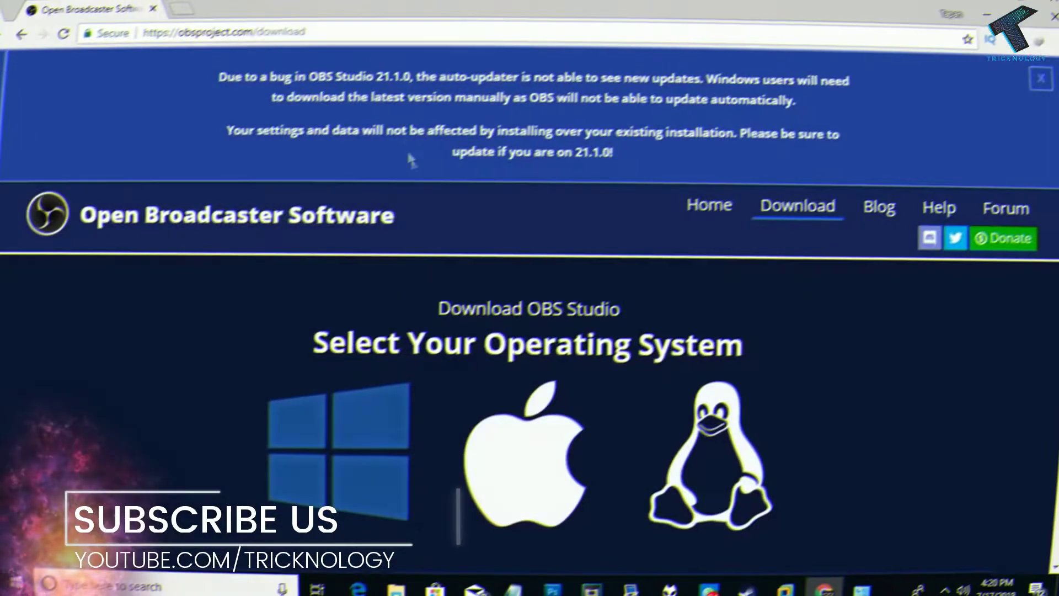
Download the OBS Studio 21.1.2 Windows installer from obsproject.com and select the downloaded file
{"action": "scroll", "coordinate": [411, 165], "scroll_direction": "down", "scroll_amount": 3}
{"action": "scroll", "coordinate": [414, 190], "scroll_direction": "down", "scroll_amount": 4}
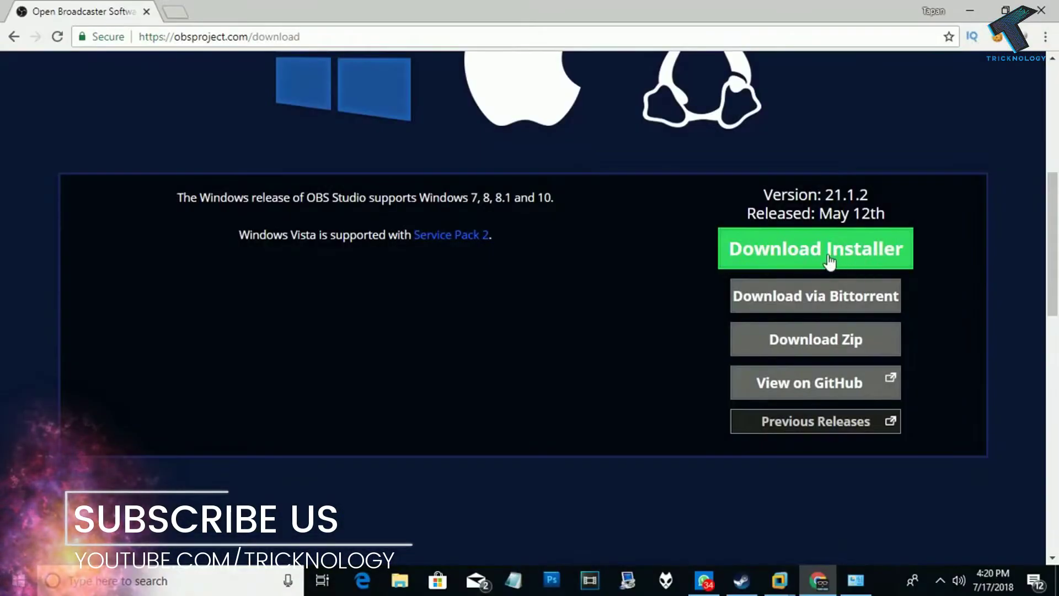
{"action": "left_click", "coordinate": [772, 255]}
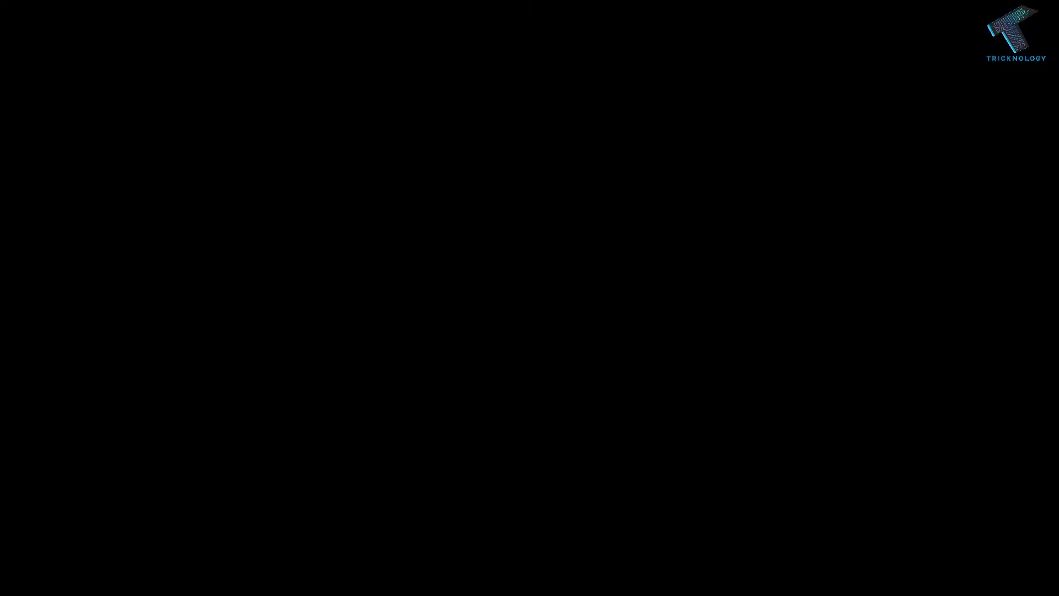
{"action": "left_click", "coordinate": [388, 237]}
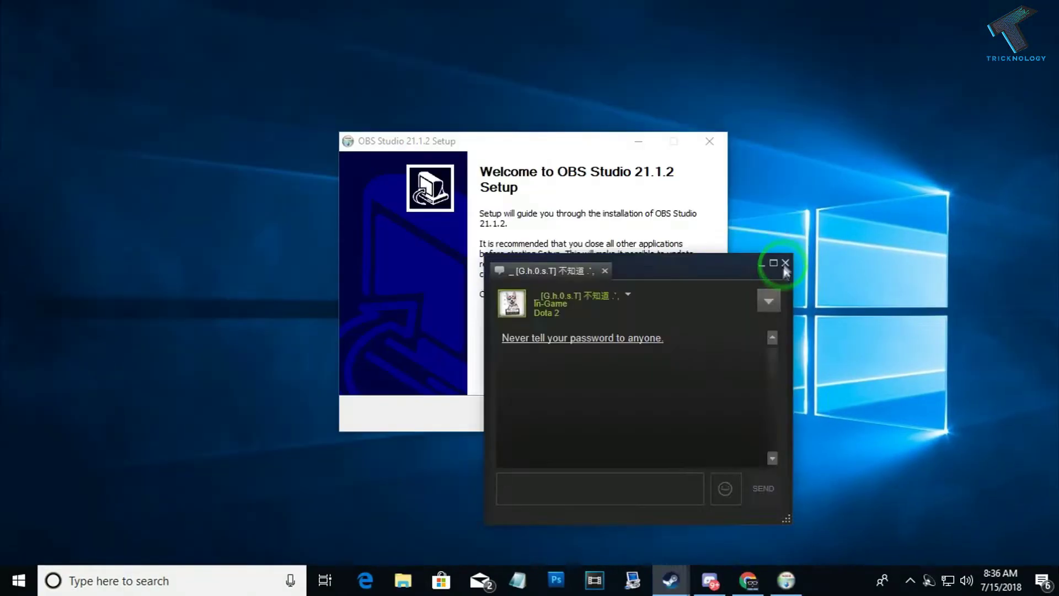
Run the OBS Studio installer through welcome, licence and install pages, showing the install details
{"action": "left_click", "coordinate": [778, 267]}
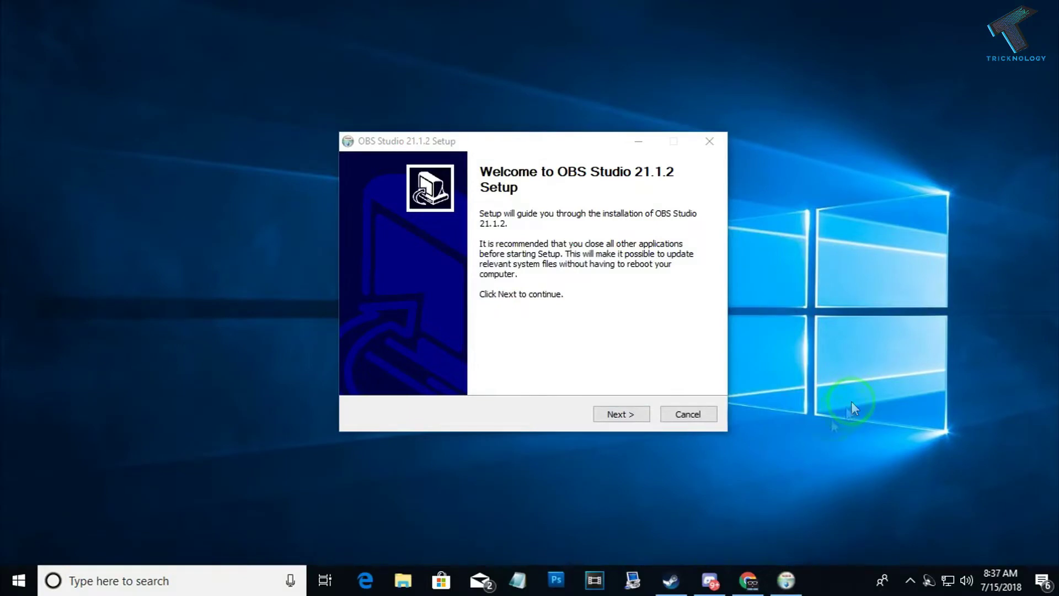
{"action": "left_click", "coordinate": [621, 414]}
{"action": "left_click", "coordinate": [622, 414]}
{"action": "left_click", "coordinate": [621, 413]}
{"action": "left_click", "coordinate": [412, 254]}
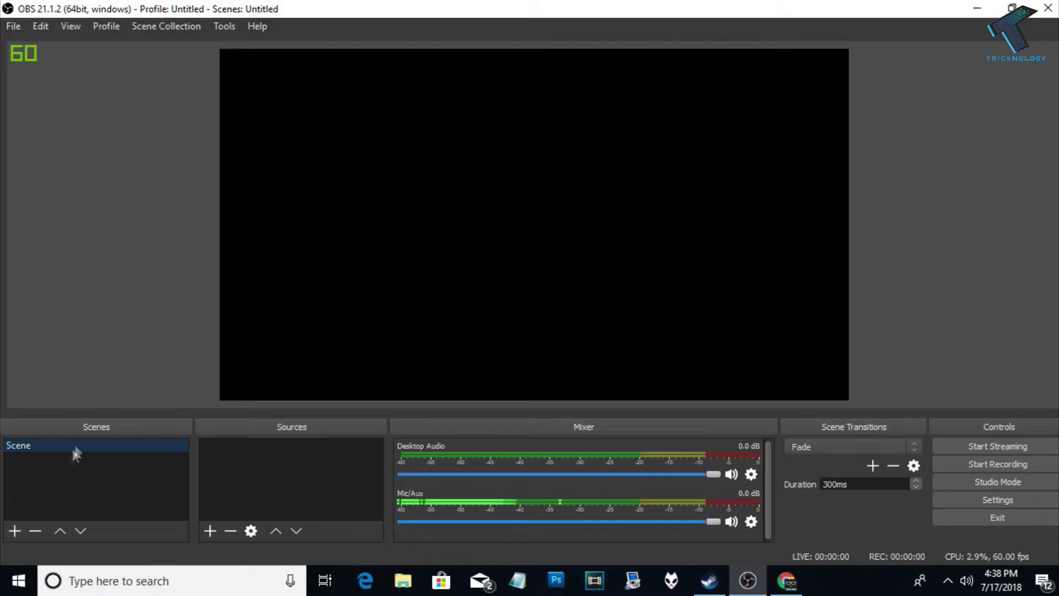
Create a new scene named 'My Games' in the Scenes list
{"action": "left_click", "coordinate": [14, 530]}
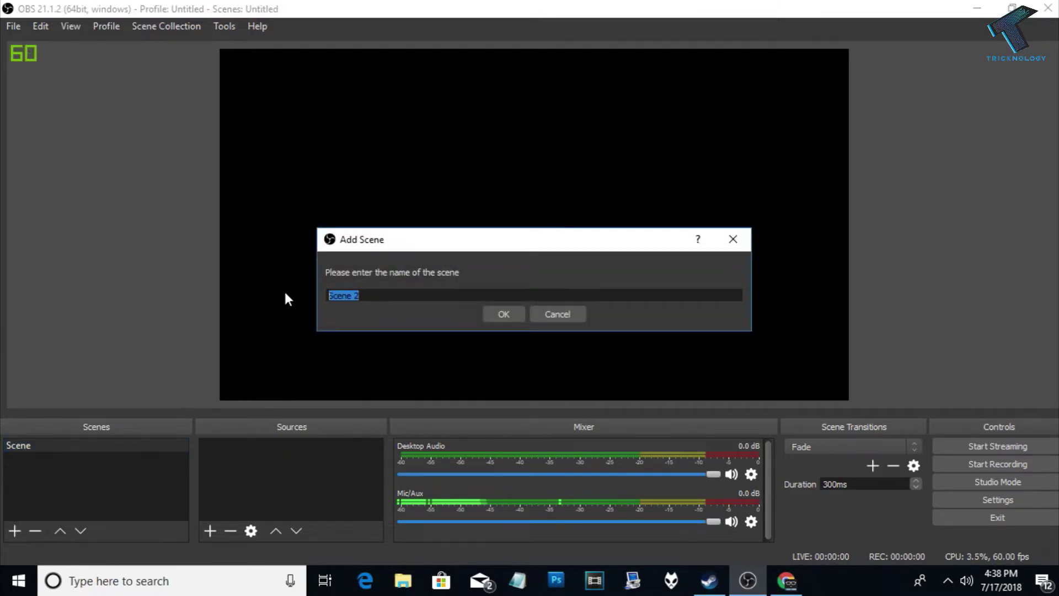
{"action": "type", "text": "My "}
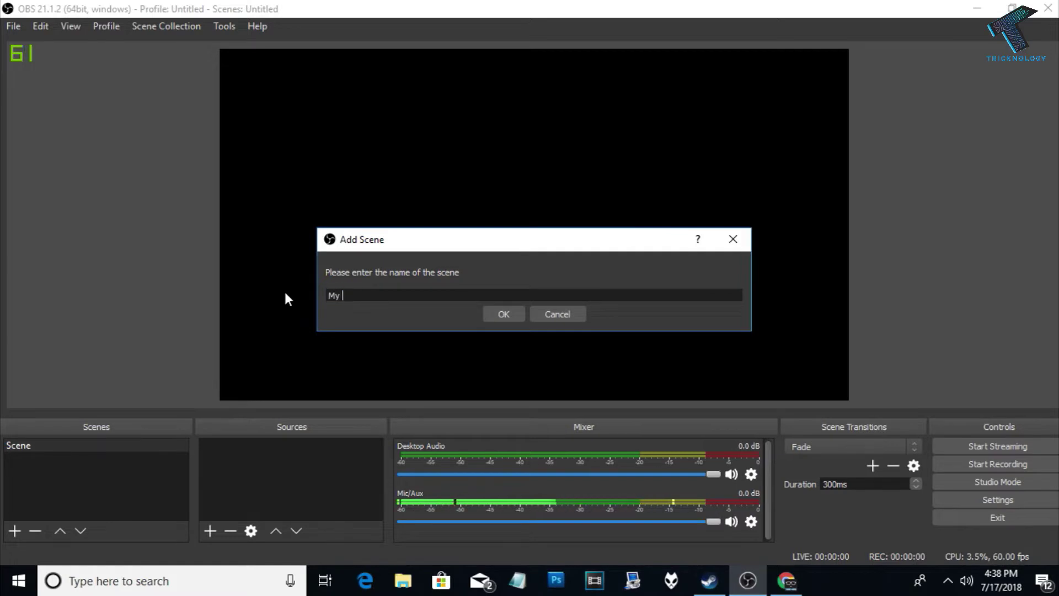
{"action": "type", "text": "Game"}
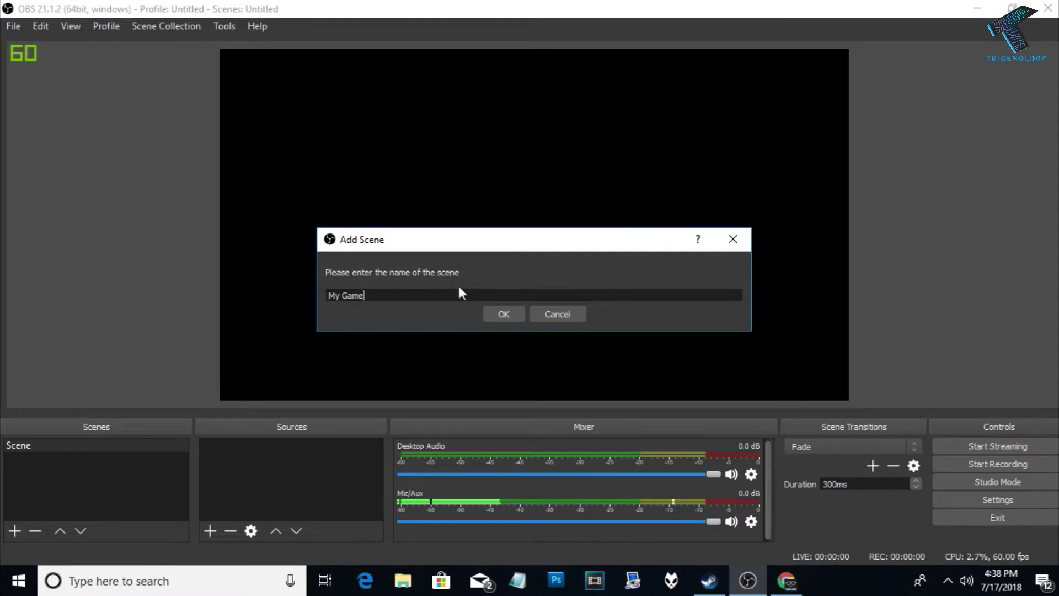
{"action": "type", "text": "s"}
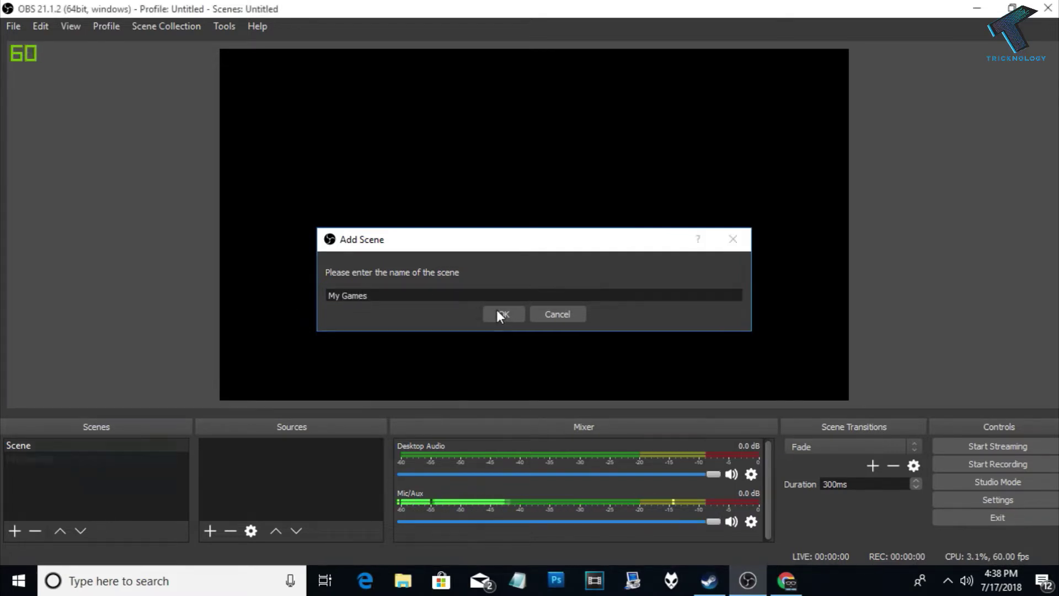
{"action": "left_click", "coordinate": [496, 312]}
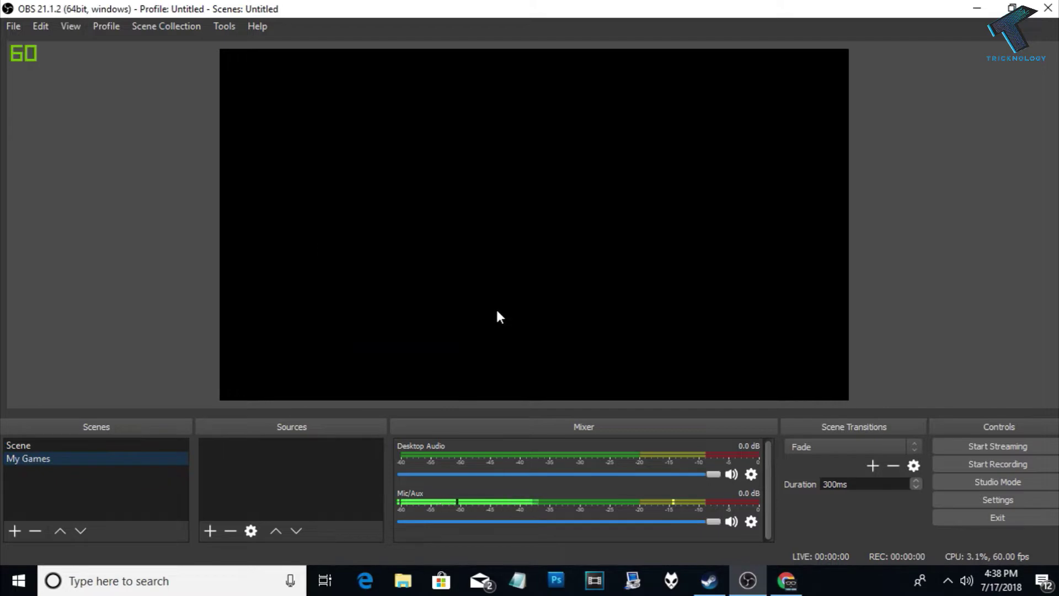
{"action": "left_click", "coordinate": [209, 530]}
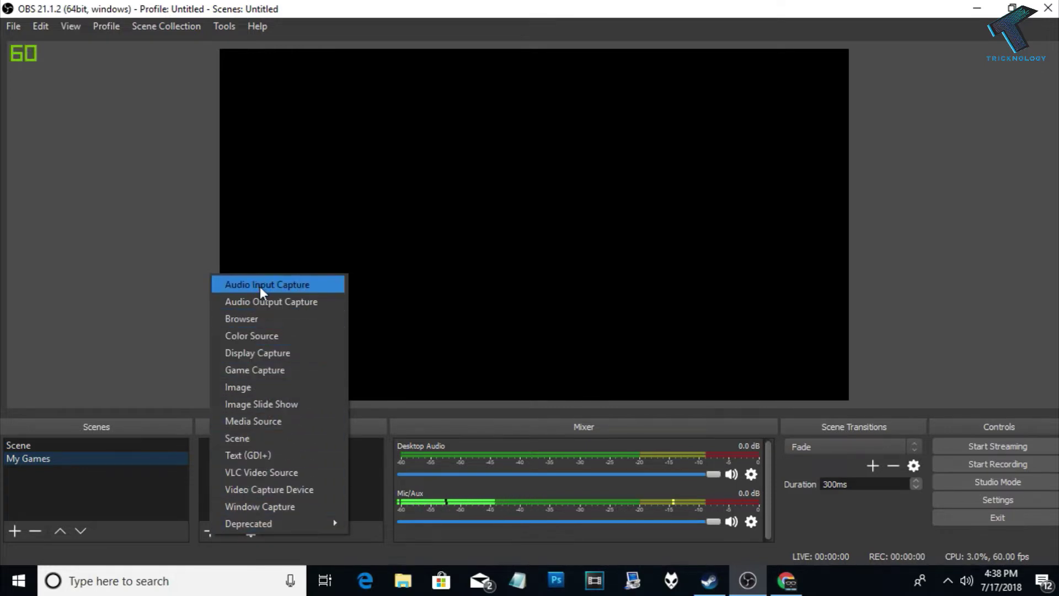
Add an Audio Input Capture named 'Audio' using Microphone (High Definition Audio Device)
{"action": "left_click", "coordinate": [320, 285]}
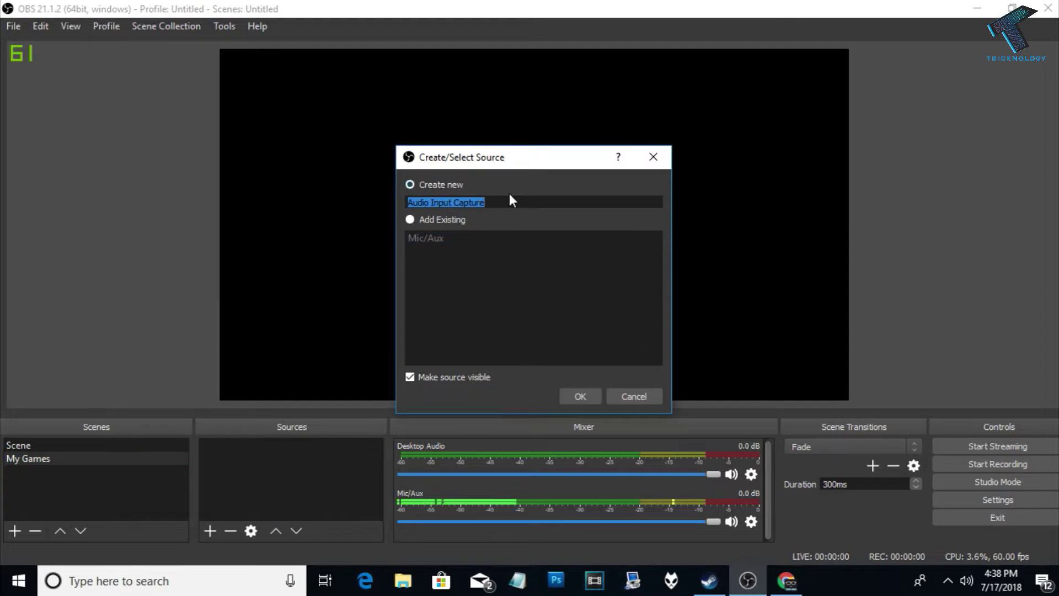
{"action": "type", "text": "sss"}
{"action": "double_click", "coordinate": [415, 202]}
{"action": "left_click", "coordinate": [409, 186]}
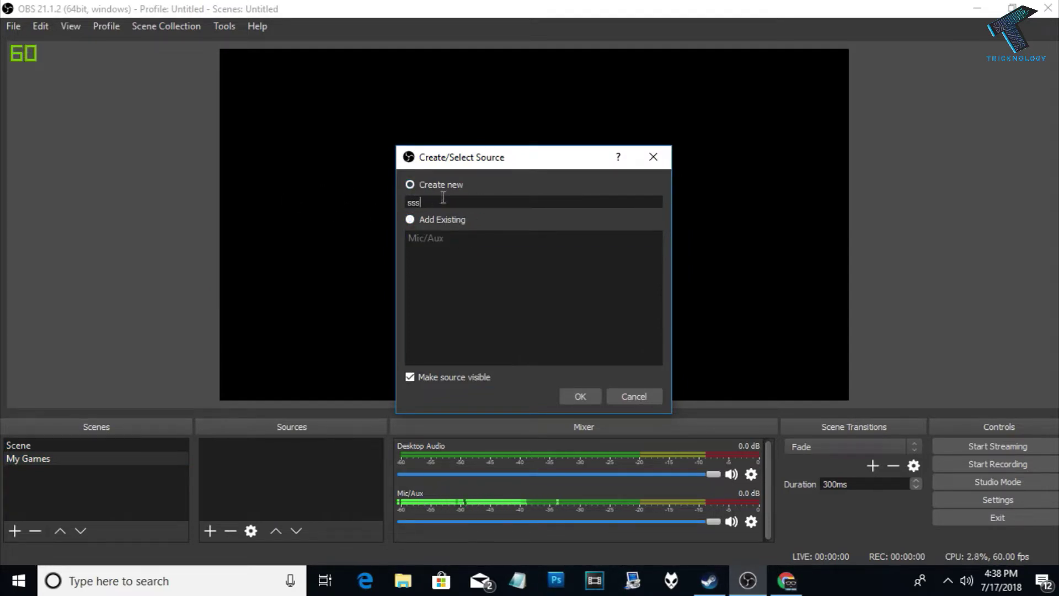
{"action": "type", "text": "Audio"}
{"action": "left_click", "coordinate": [581, 396]}
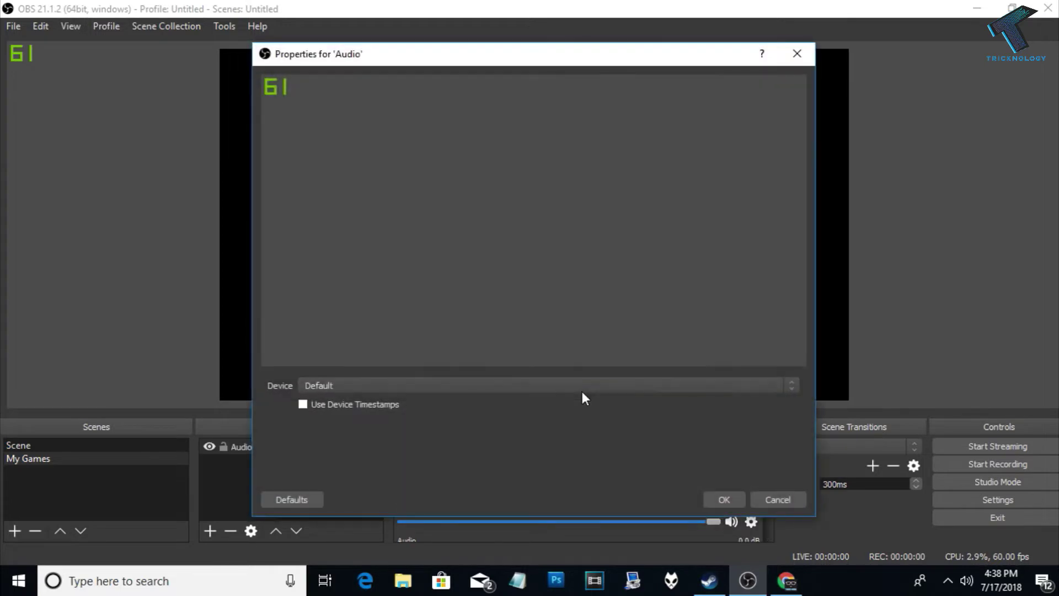
{"action": "left_click", "coordinate": [396, 386]}
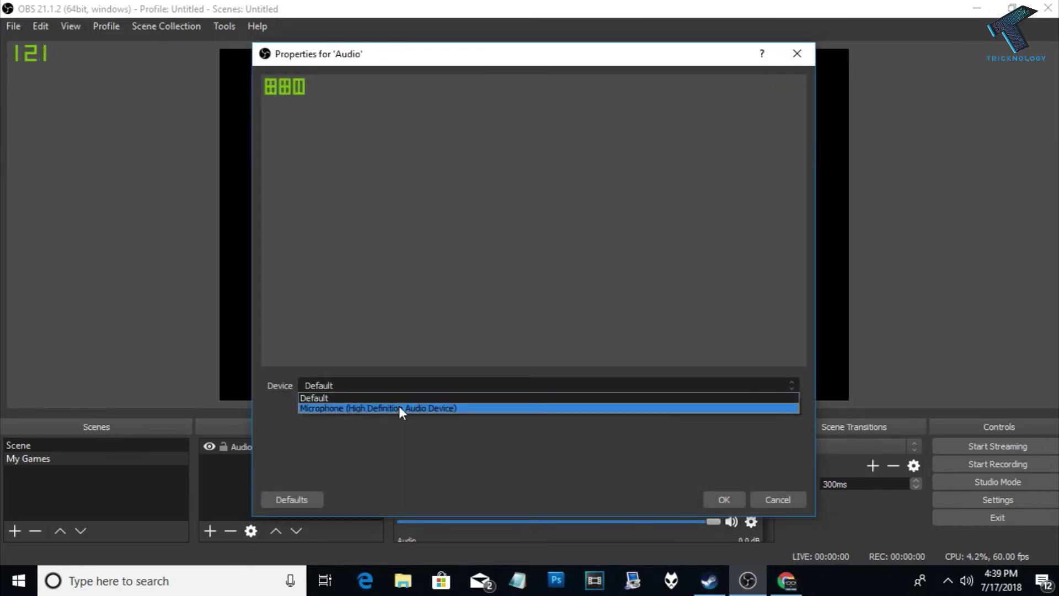
{"action": "left_click", "coordinate": [399, 408]}
{"action": "left_click", "coordinate": [721, 496]}
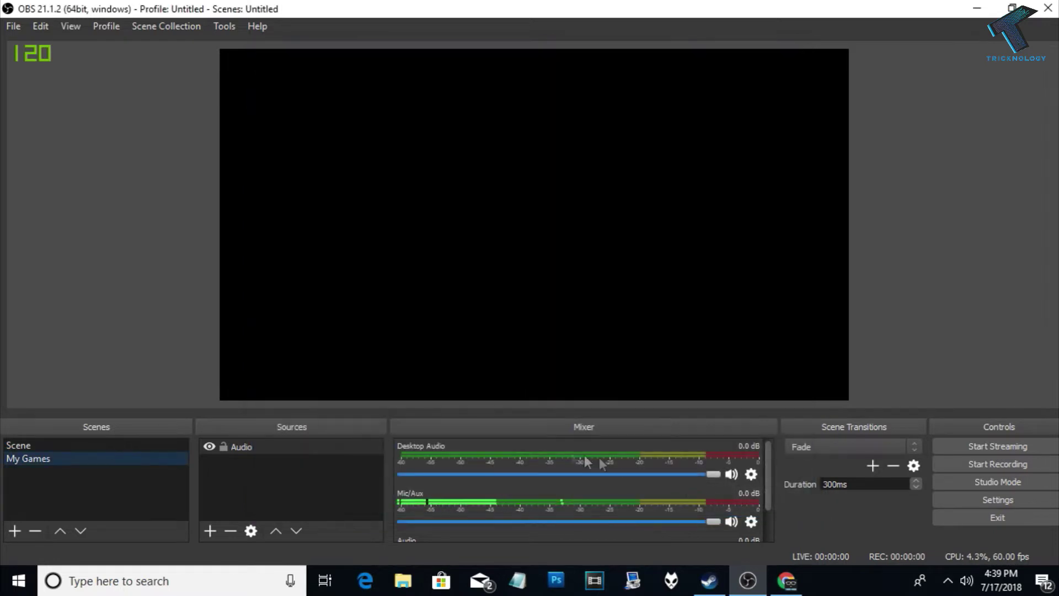
Add an Audio Output Capture named 'Speakers' using Headphones (High Definition Audio Device)
{"action": "left_click", "coordinate": [209, 531]}
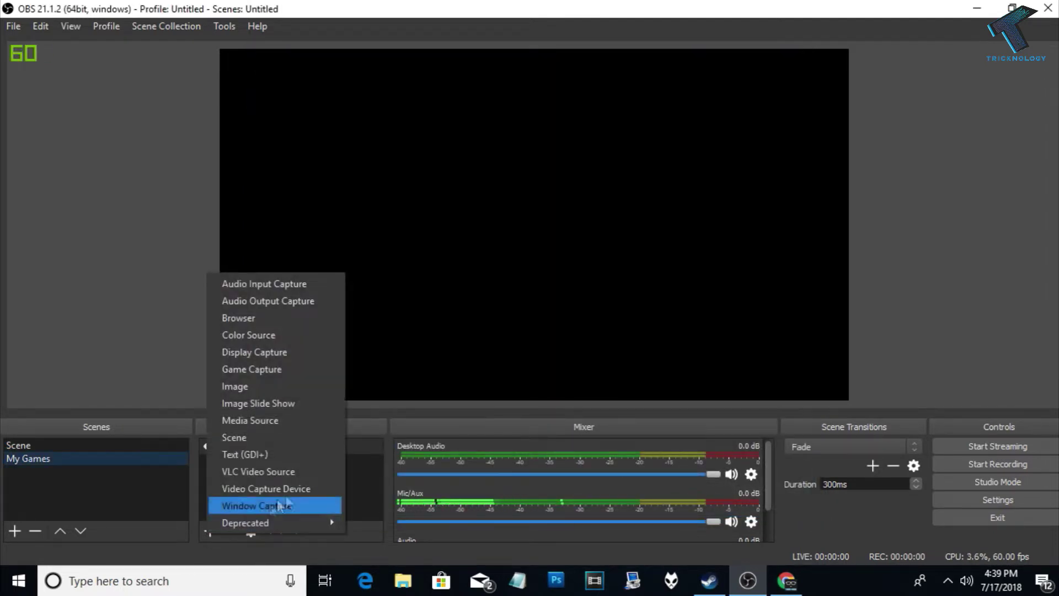
{"action": "left_click", "coordinate": [291, 301]}
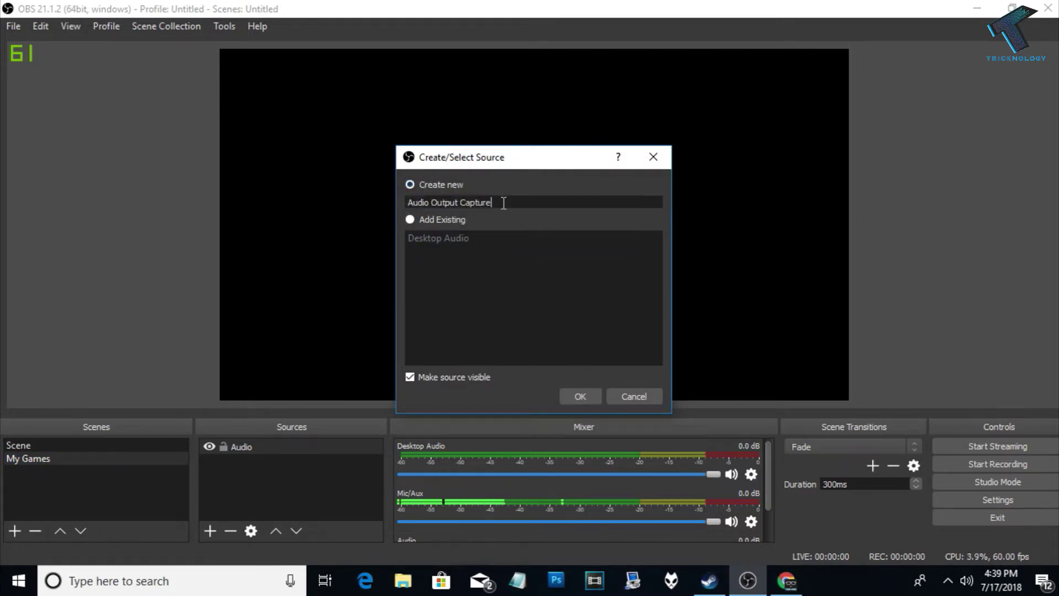
{"action": "type", "text": "Speakers"}
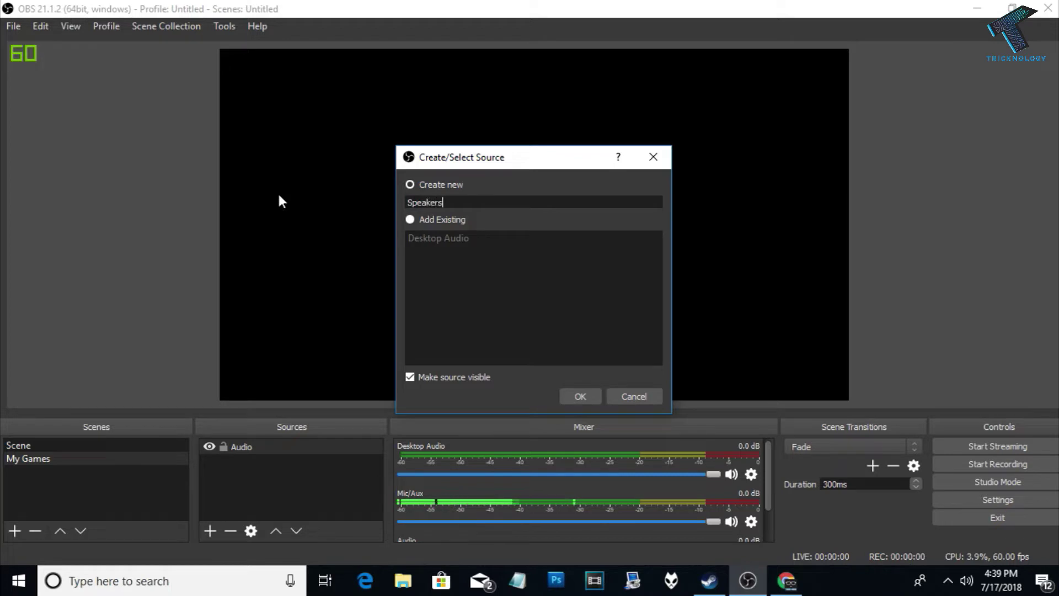
{"action": "left_click", "coordinate": [580, 397]}
{"action": "left_click", "coordinate": [490, 380]}
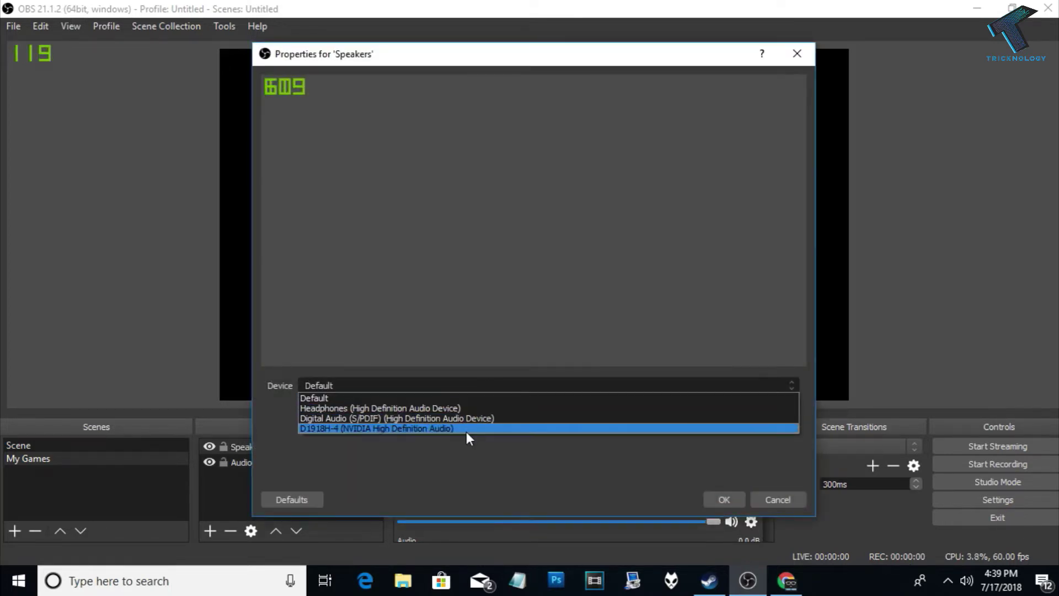
{"action": "left_click", "coordinate": [464, 410]}
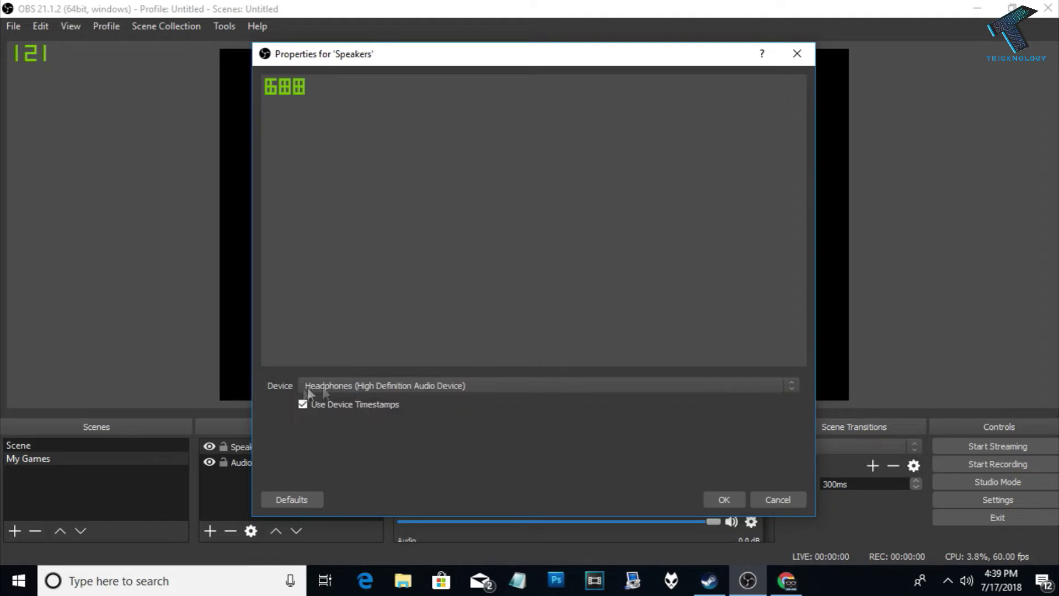
{"action": "left_click", "coordinate": [724, 500]}
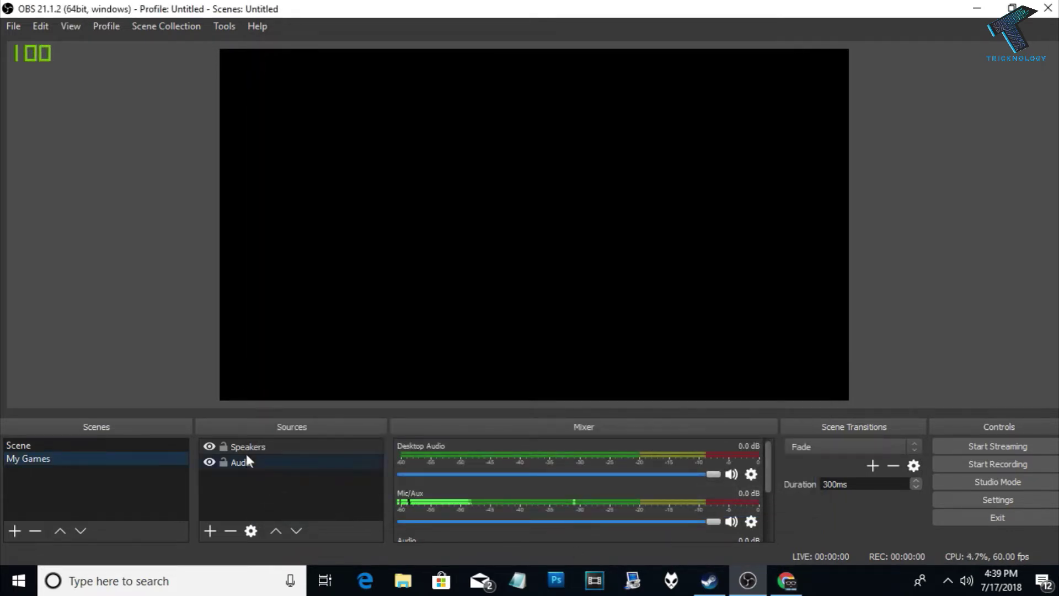
Add a new Game Capture source to the My Games scene
{"action": "left_click", "coordinate": [209, 532]}
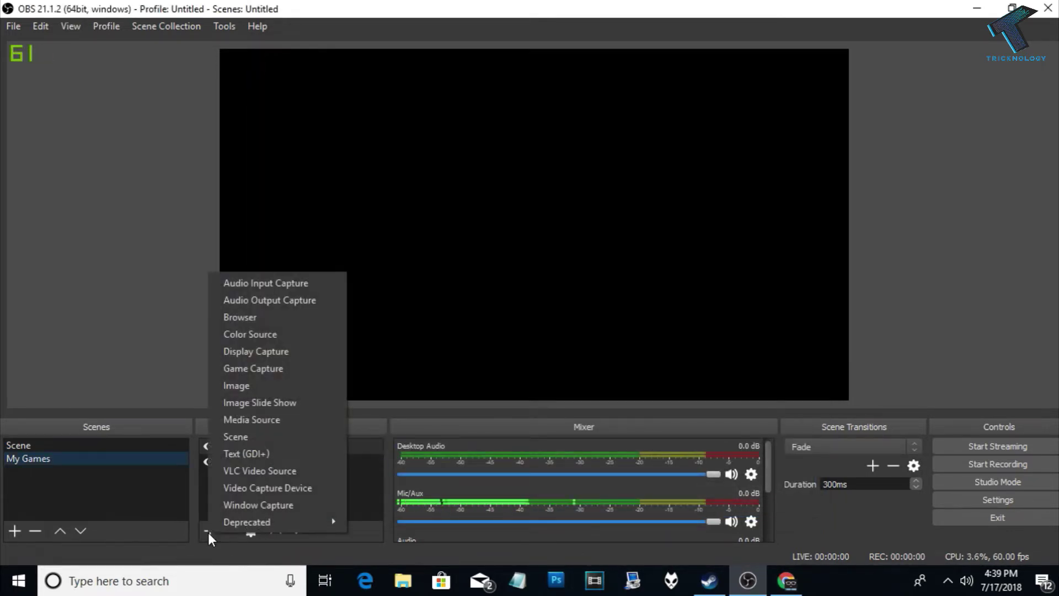
{"action": "left_click", "coordinate": [316, 366]}
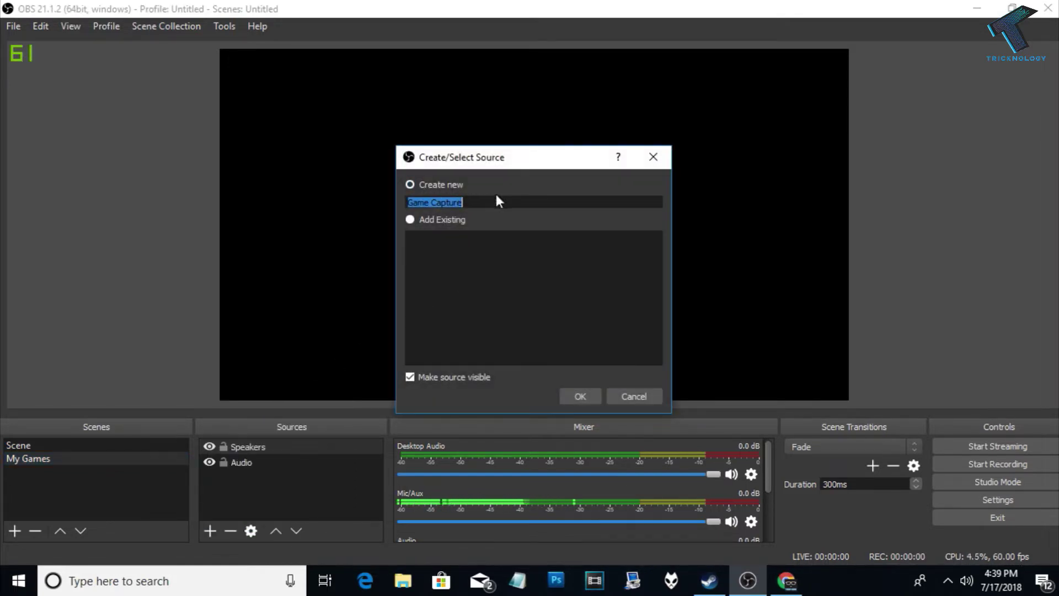
{"action": "left_click", "coordinate": [572, 392]}
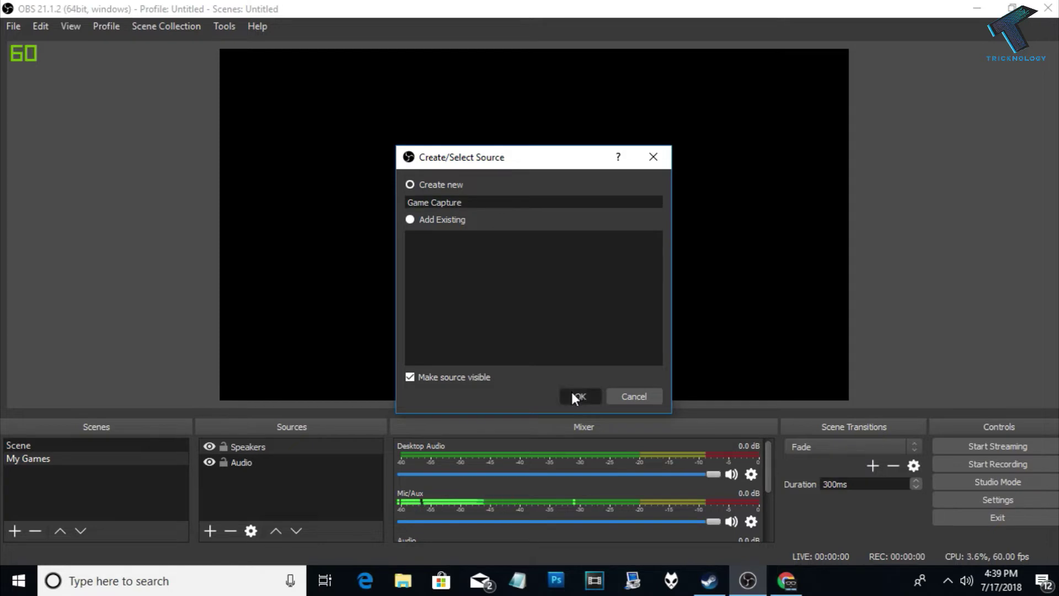
Set the Game Capture mode to 'Capture specific window', finding no game window listed
{"action": "left_click", "coordinate": [444, 368]}
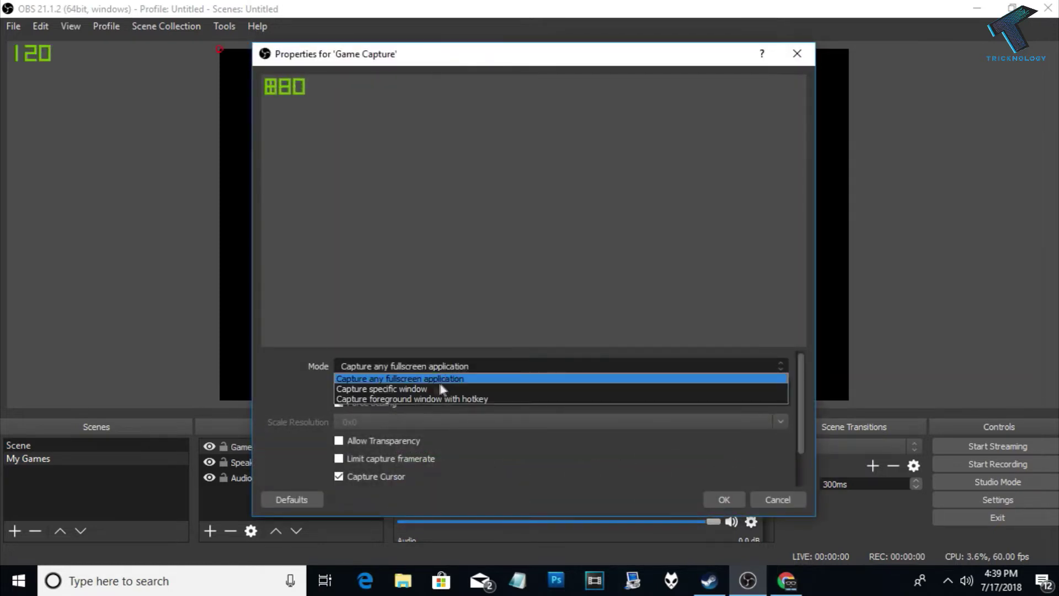
{"action": "left_click", "coordinate": [350, 389]}
{"action": "left_click", "coordinate": [397, 343]}
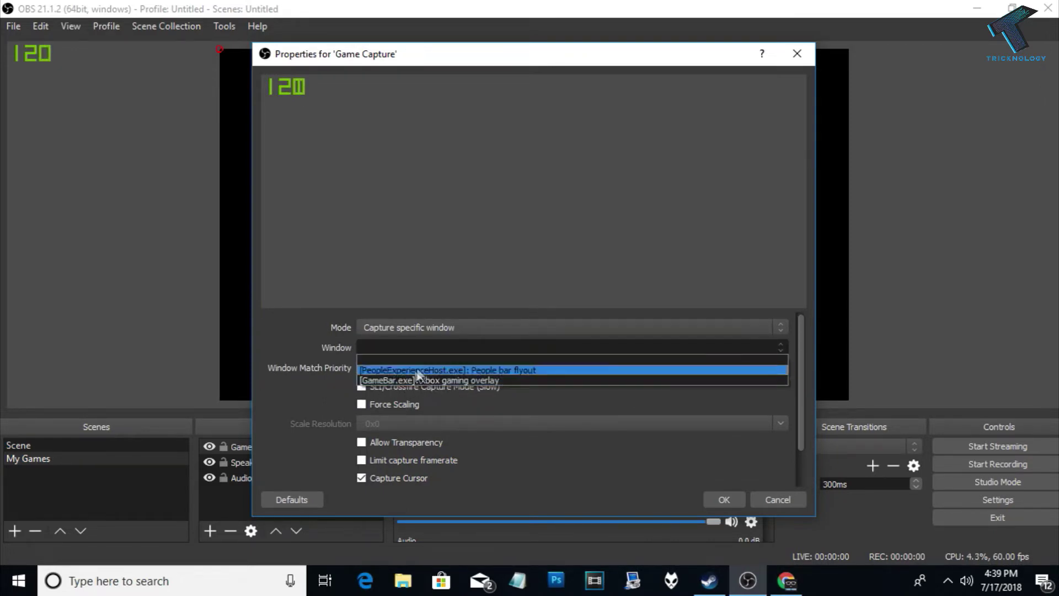
{"action": "left_click", "coordinate": [268, 373]}
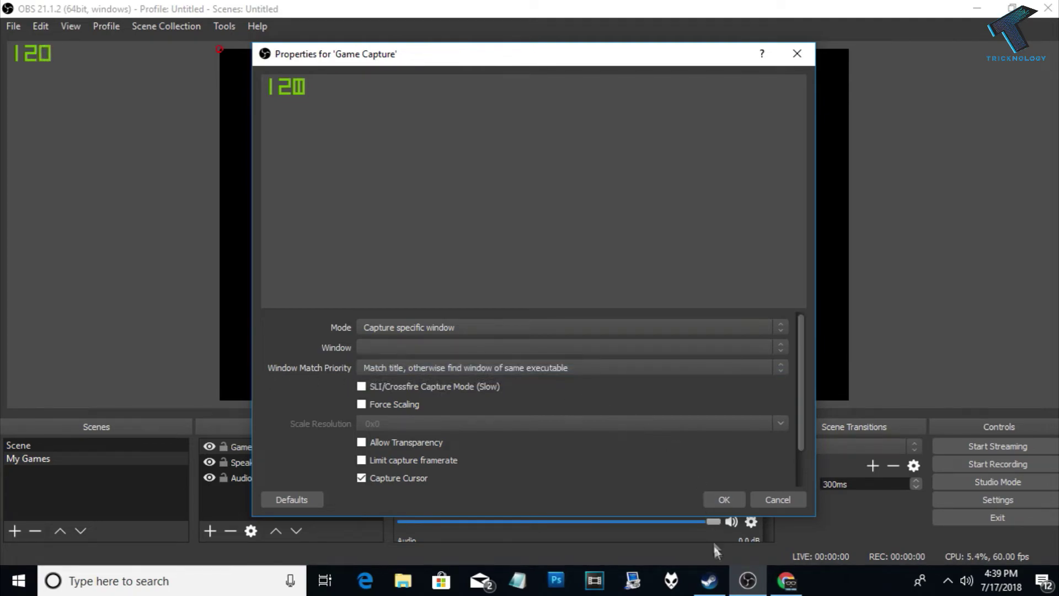
{"action": "left_click", "coordinate": [710, 580]}
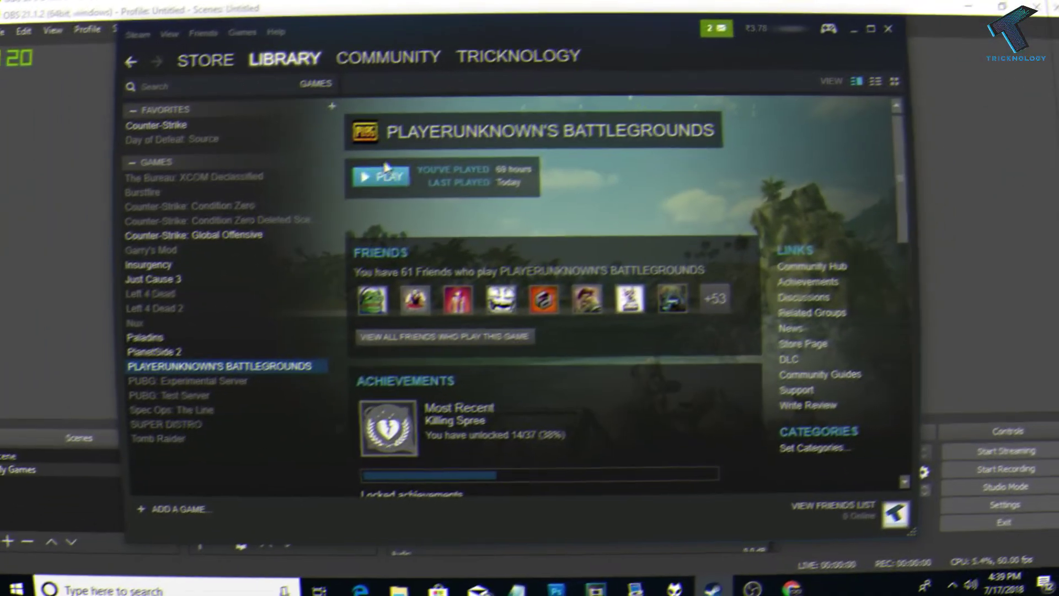
Launch PLAYERUNKNOWN'S BATTLEGROUNDS from the Steam library, then minimize Steam
{"action": "left_click", "coordinate": [390, 177]}
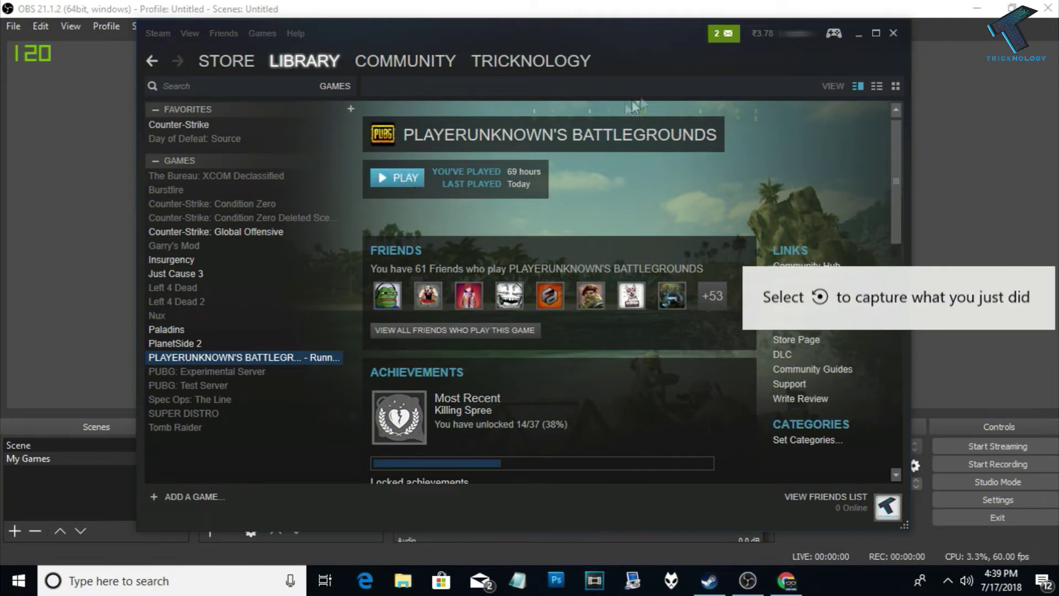
{"action": "left_click", "coordinate": [863, 38]}
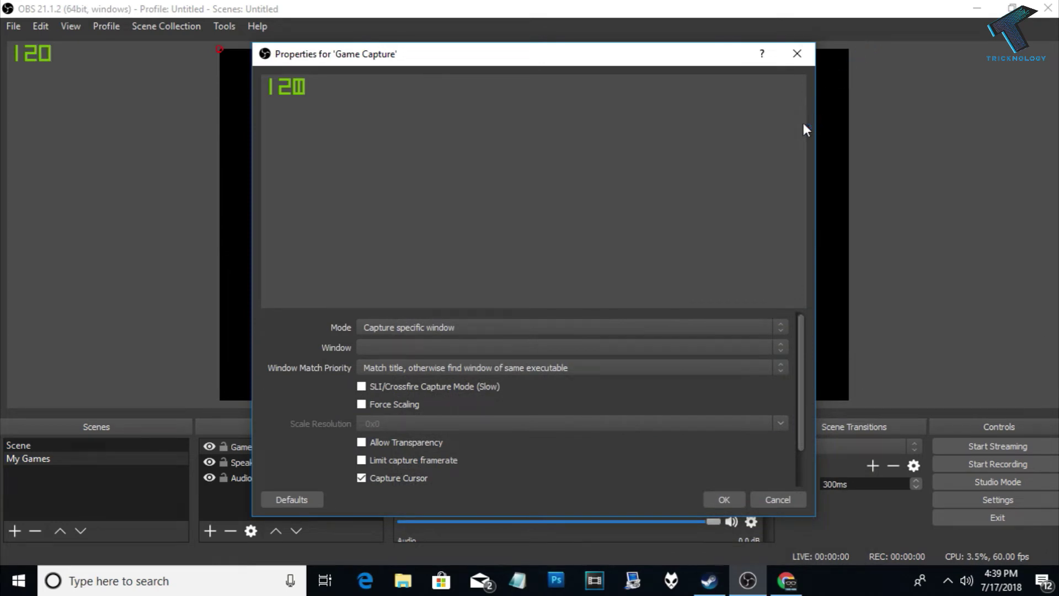
Switch to the game and back, find it still unlisted, and cancel the Game Capture properties
{"action": "key", "text": "super"}
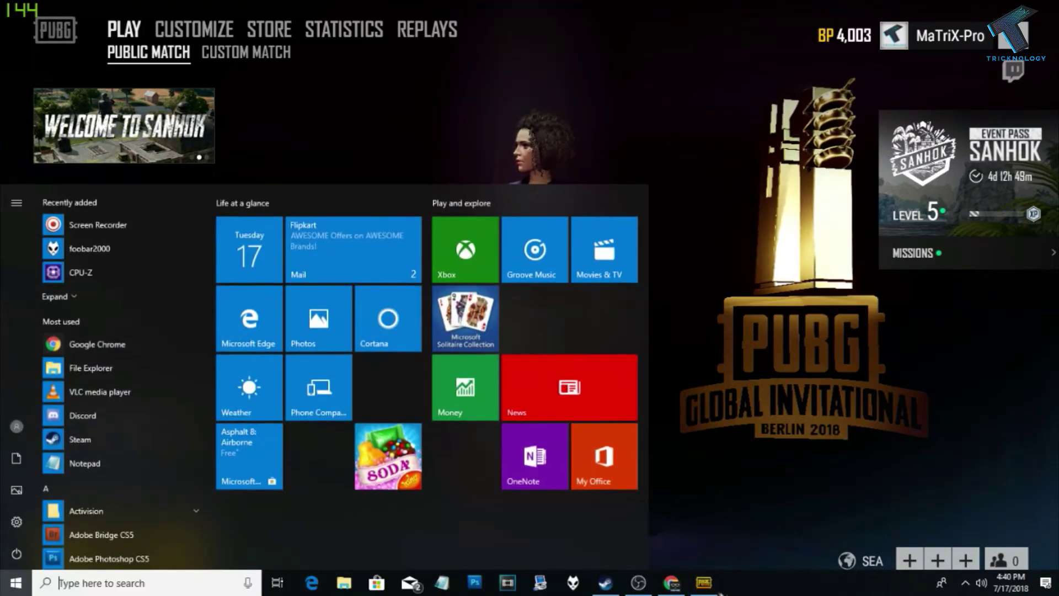
{"action": "key", "text": "alt+Tab"}
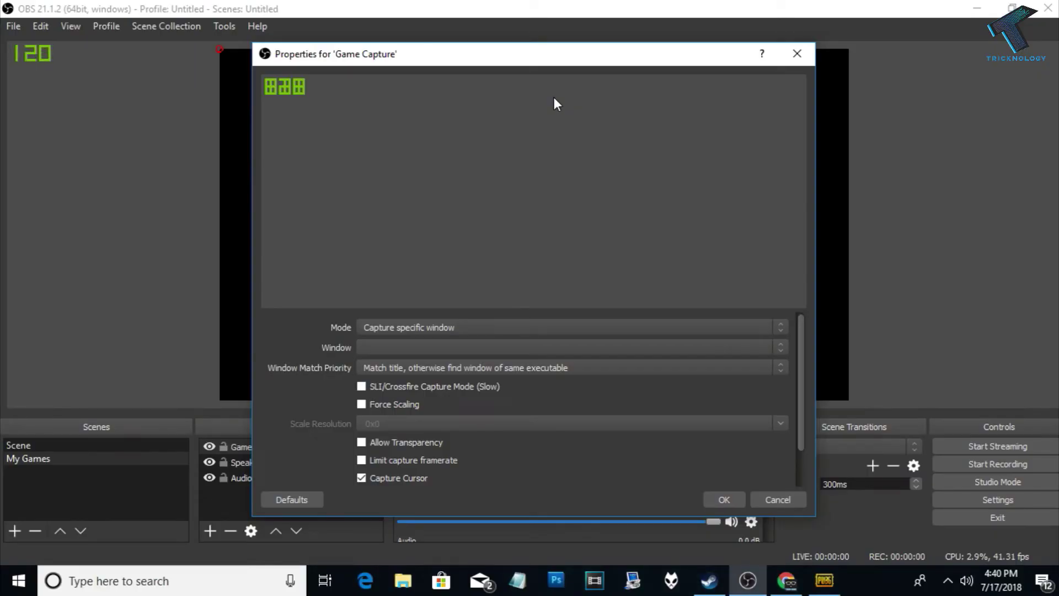
{"action": "left_click", "coordinate": [505, 347]}
{"action": "left_click", "coordinate": [504, 343]}
{"action": "left_click", "coordinate": [773, 499]}
{"action": "right_click", "coordinate": [236, 445]}
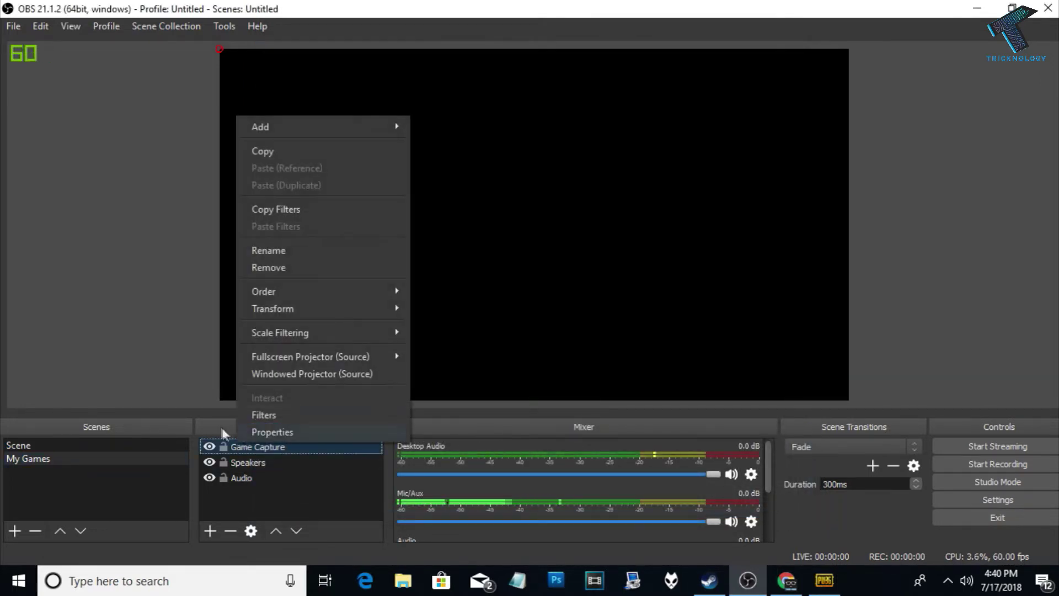
Remove the old Game Capture source and create a fresh Game Capture source
{"action": "left_click", "coordinate": [309, 267]}
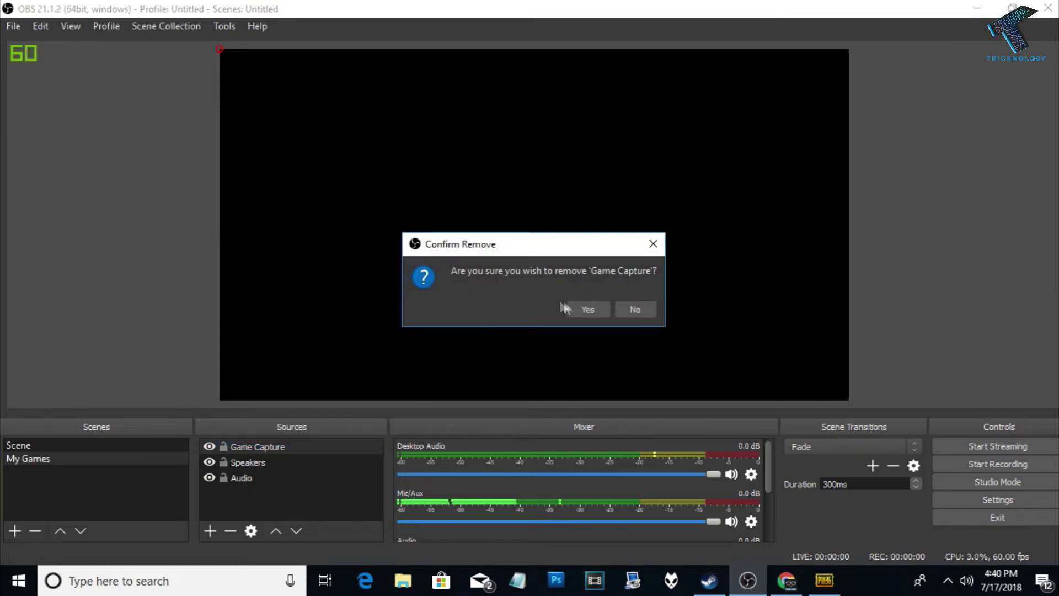
{"action": "left_click", "coordinate": [567, 309]}
{"action": "left_click", "coordinate": [211, 531]}
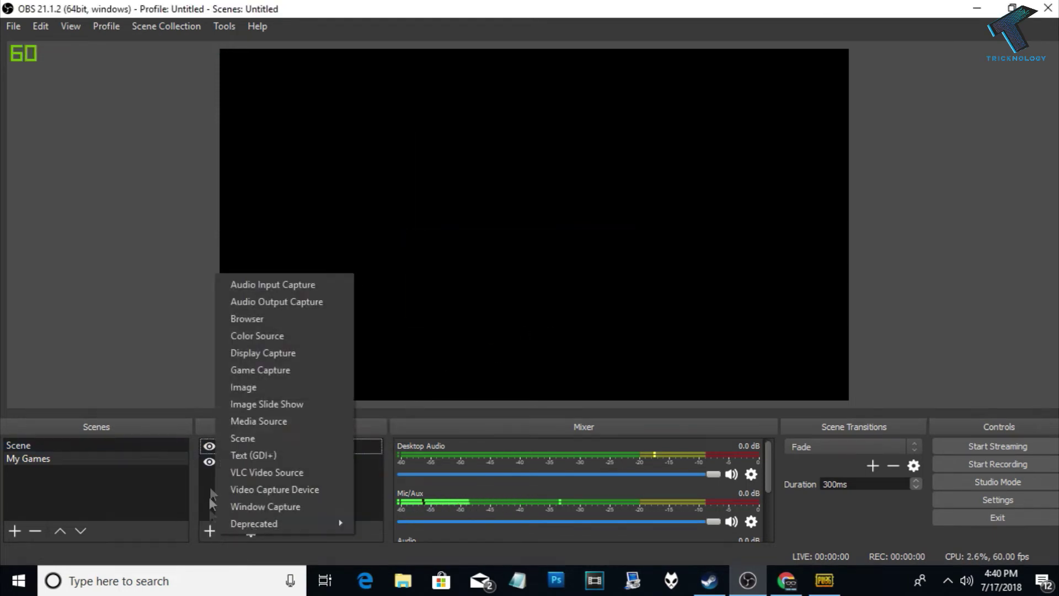
{"action": "left_click", "coordinate": [273, 370]}
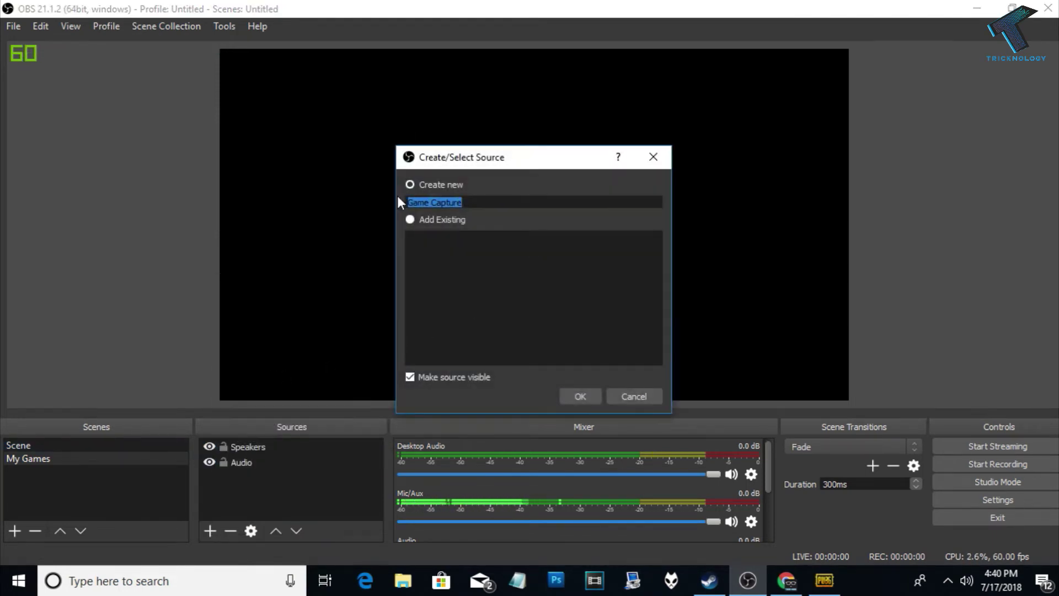
{"action": "left_click", "coordinate": [576, 395]}
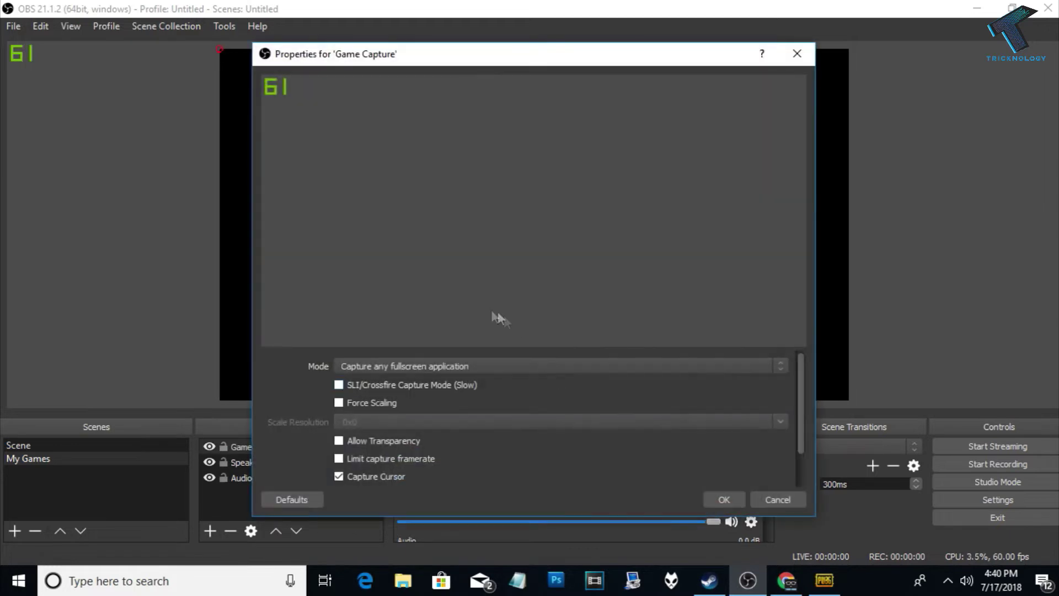
Set it to capture the specific window [TslGame.exe] PLAYERUNKNOWN'S BATTLEGROUNDS and save
{"action": "left_click", "coordinate": [429, 367]}
{"action": "left_click", "coordinate": [396, 390]}
{"action": "left_click", "coordinate": [425, 345]}
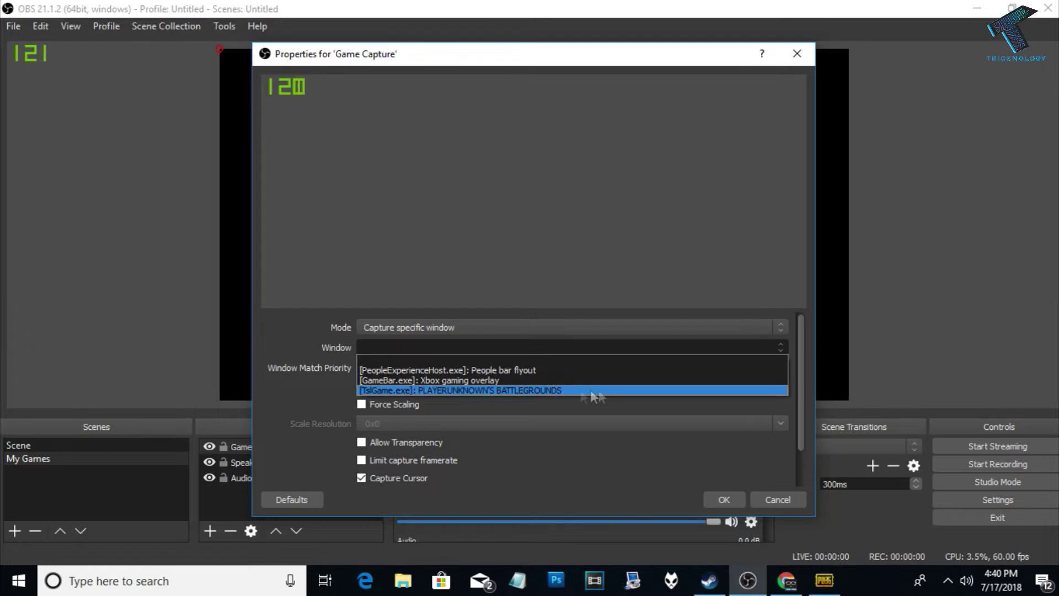
{"action": "left_click", "coordinate": [544, 391]}
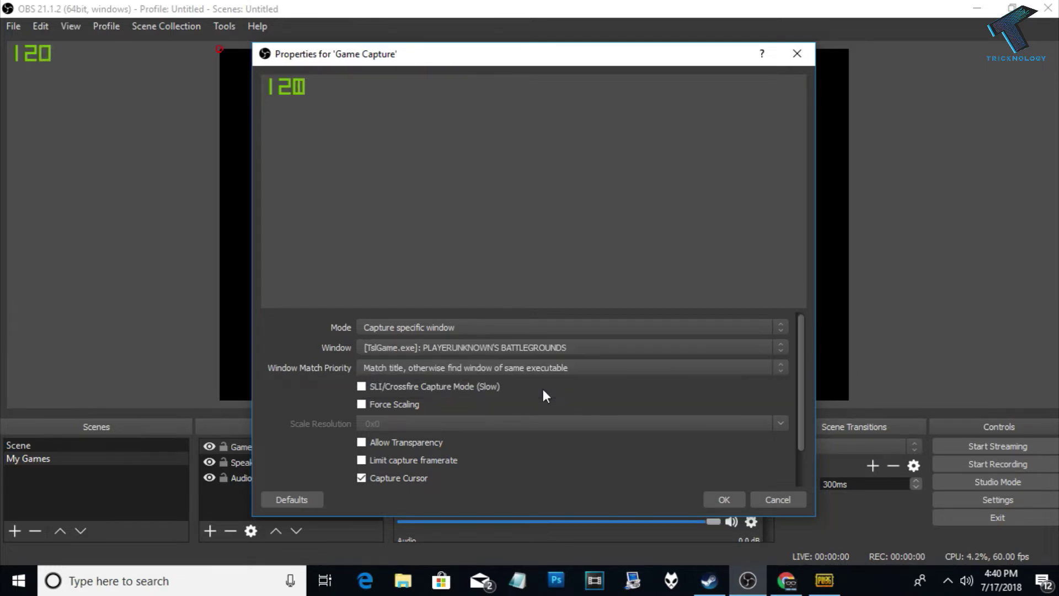
{"action": "left_click", "coordinate": [723, 501]}
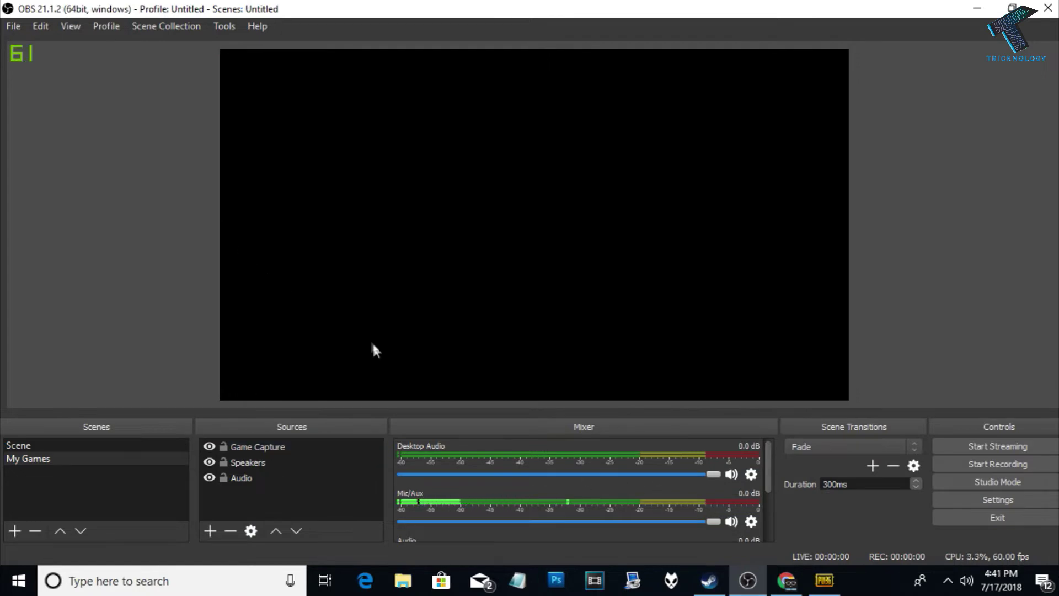
Open OBS Settings on the Stream page and reposition the settings window
{"action": "left_click", "coordinate": [13, 30]}
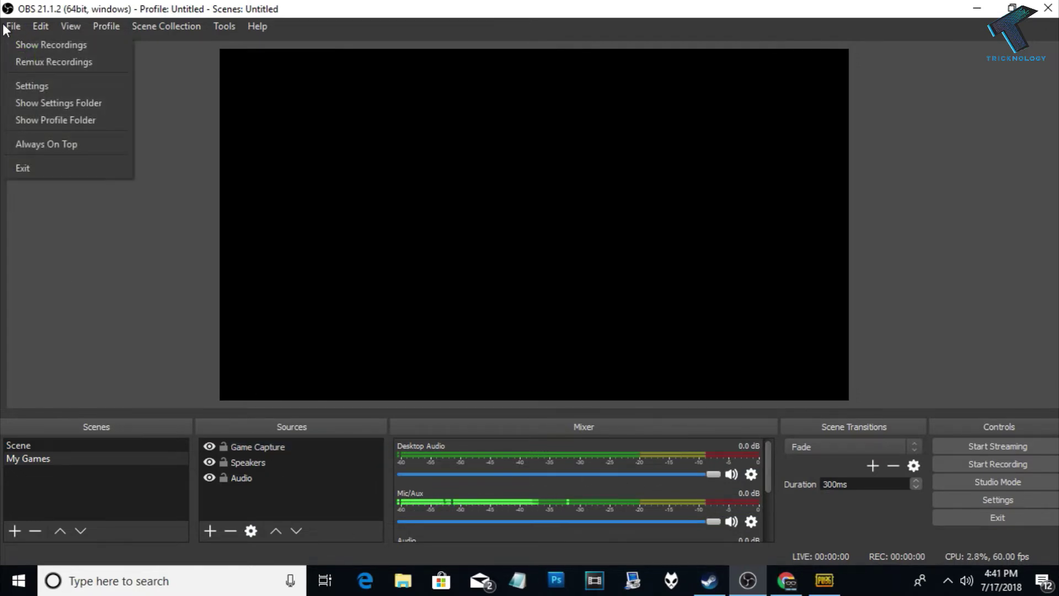
{"action": "left_click", "coordinate": [51, 86]}
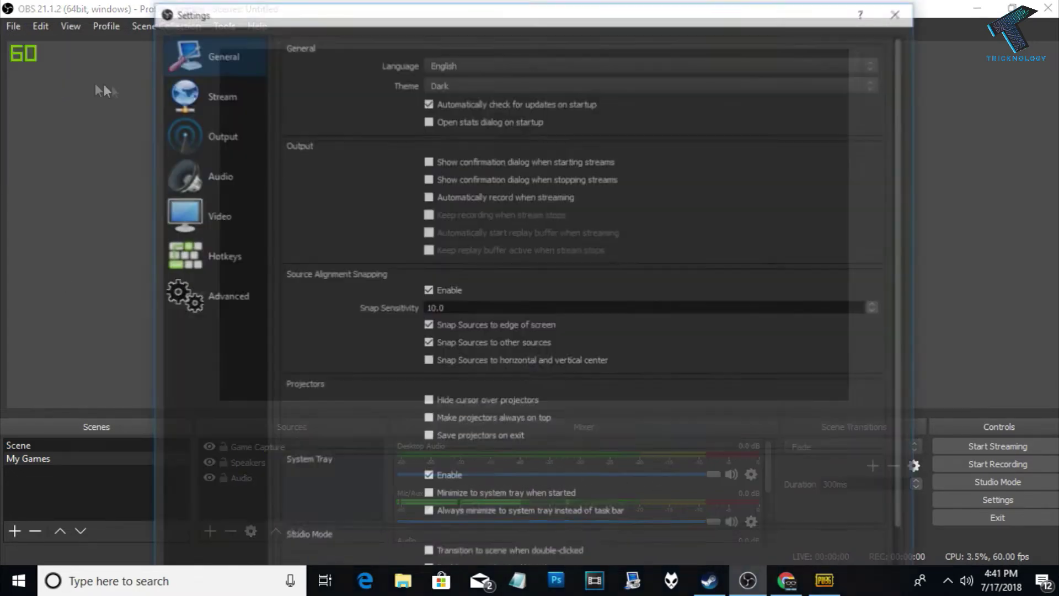
{"action": "left_click", "coordinate": [223, 96]}
{"action": "left_click_drag", "start_coordinate": [166, 17], "coordinate": [433, 67]}
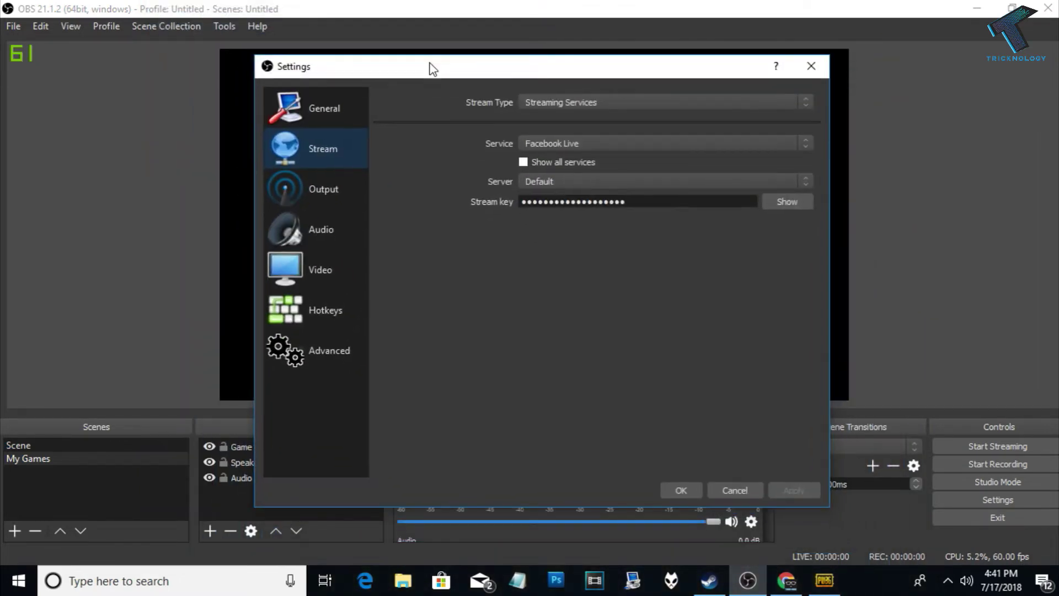
Choose YouTube / YouTube Gaming as the service, select the old stream key, and bring up Chrome
{"action": "left_click", "coordinate": [573, 143]}
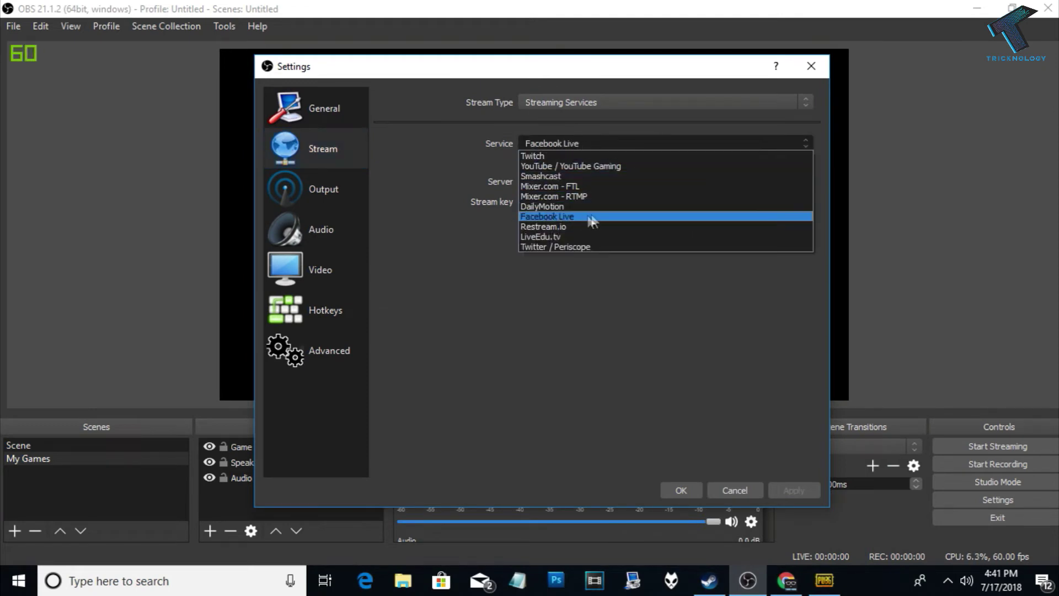
{"action": "left_click", "coordinate": [565, 166]}
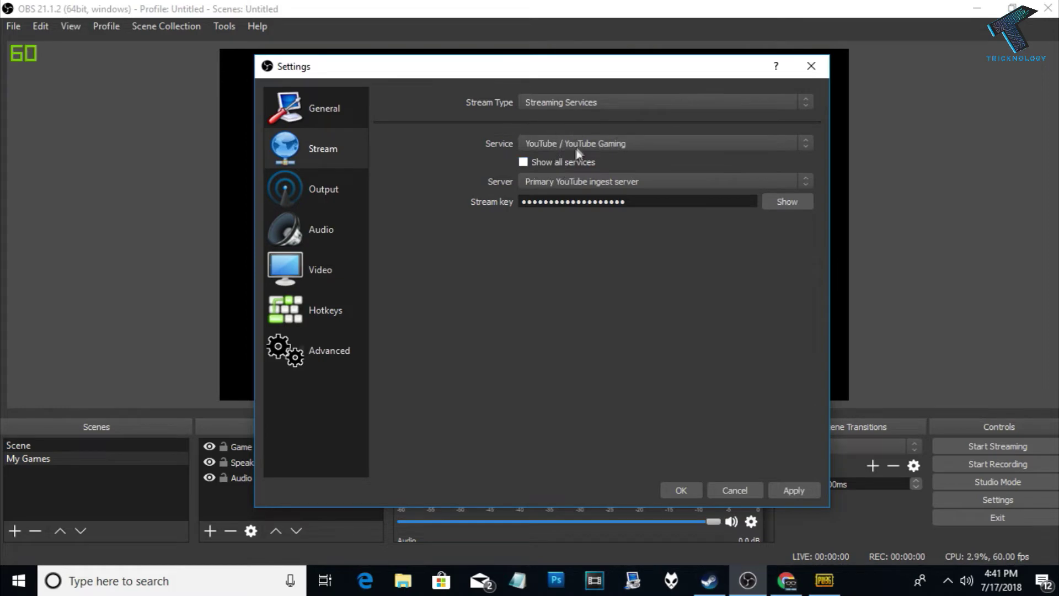
{"action": "left_click_drag", "start_coordinate": [654, 201], "coordinate": [488, 206]}
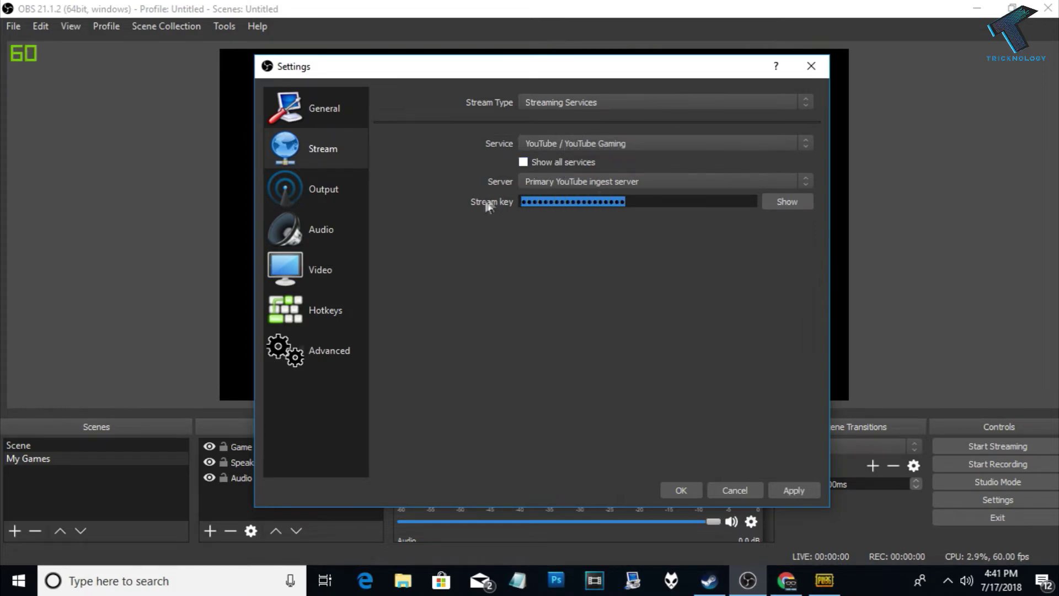
{"action": "left_click", "coordinate": [786, 579]}
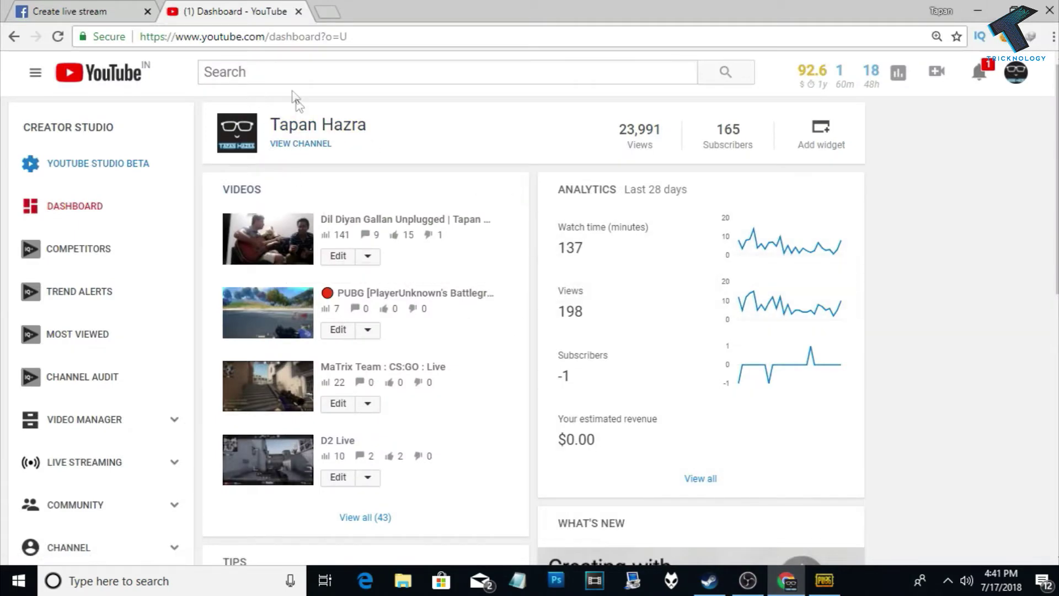
Open the YouTube Live Dashboard, reveal the channel's stream key and copy it
{"action": "scroll", "coordinate": [113, 266], "scroll_direction": "down", "scroll_amount": 3}
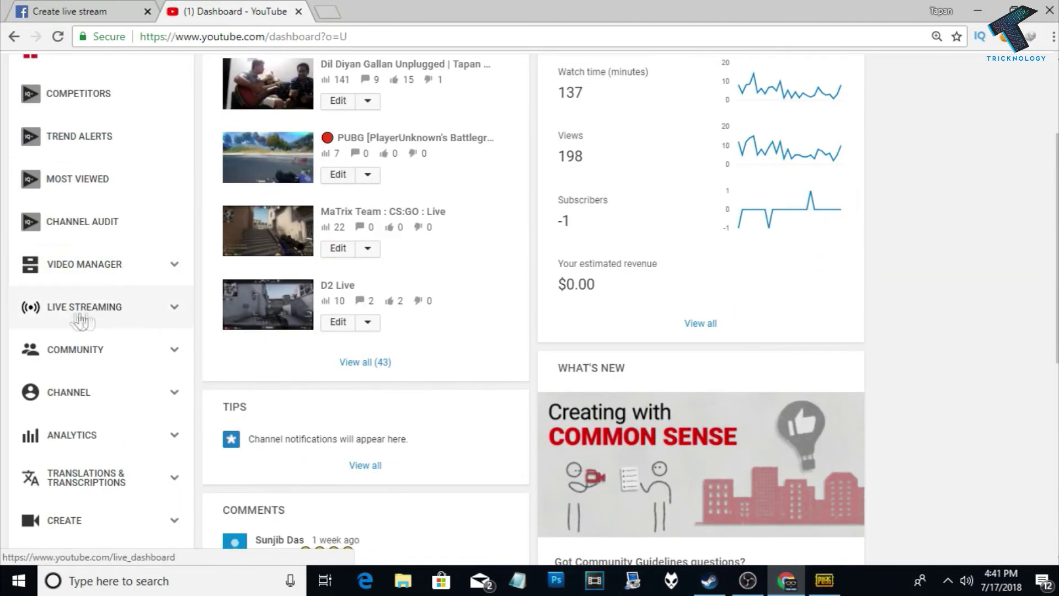
{"action": "left_click", "coordinate": [75, 308]}
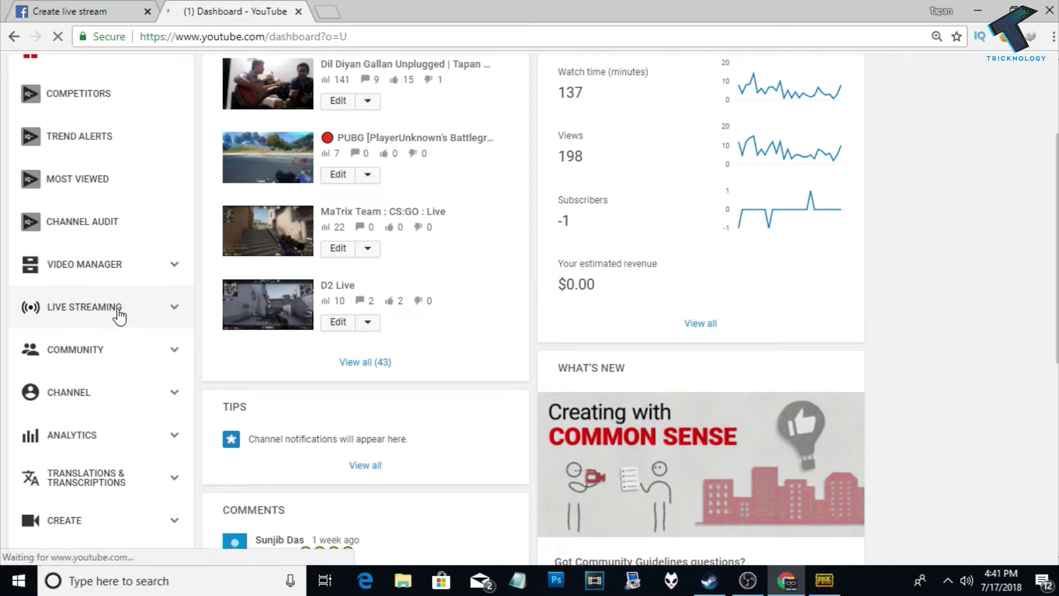
{"action": "scroll", "coordinate": [335, 279], "scroll_direction": "down", "scroll_amount": 4}
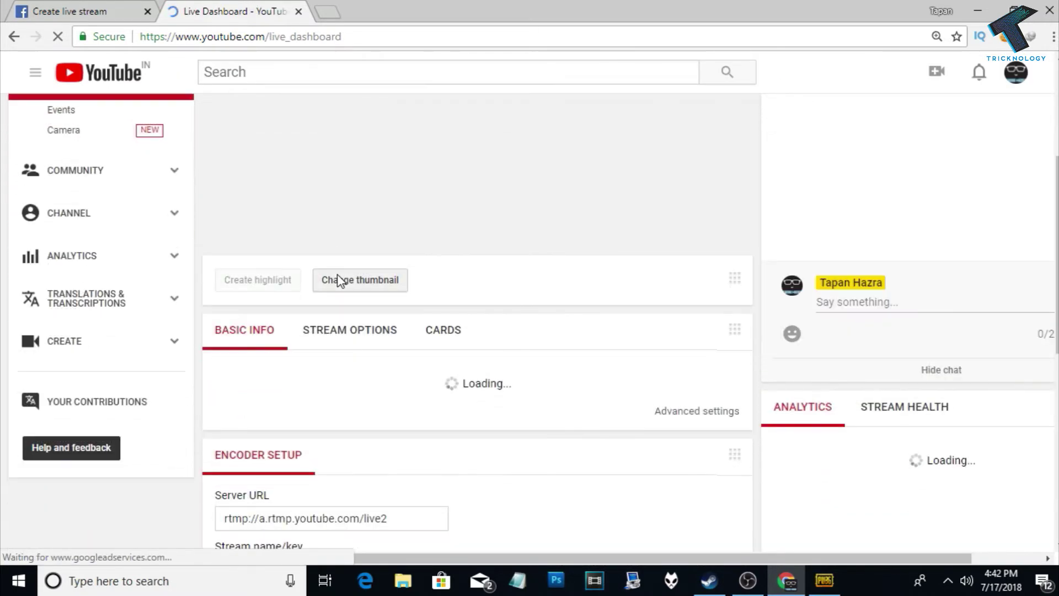
{"action": "scroll", "coordinate": [338, 280], "scroll_direction": "down", "scroll_amount": 3}
{"action": "scroll", "coordinate": [341, 433], "scroll_direction": "down", "scroll_amount": 3}
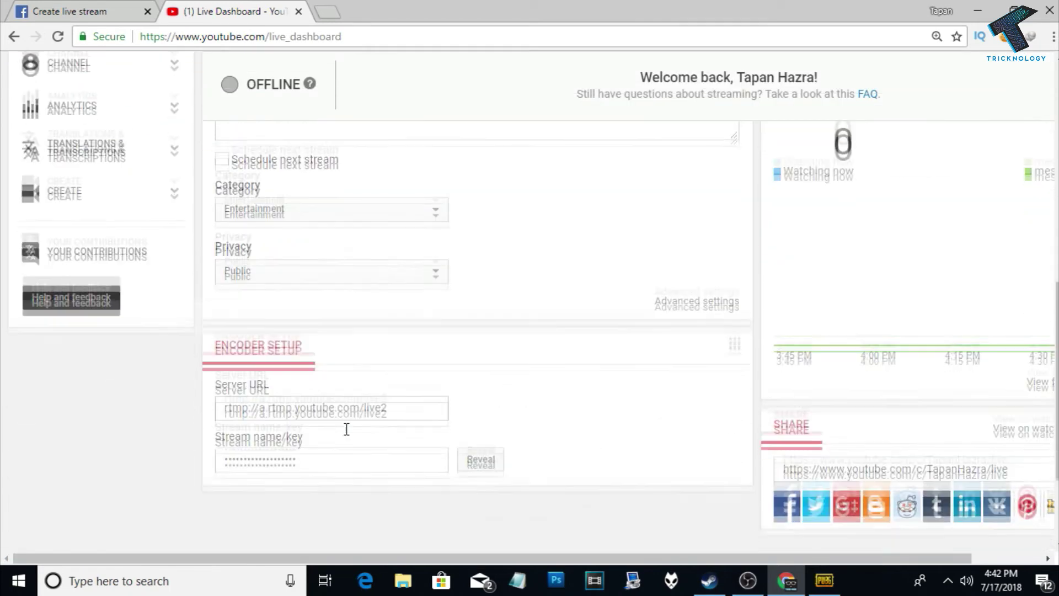
{"action": "scroll", "coordinate": [347, 429], "scroll_direction": "down", "scroll_amount": 3}
{"action": "left_click", "coordinate": [483, 315]}
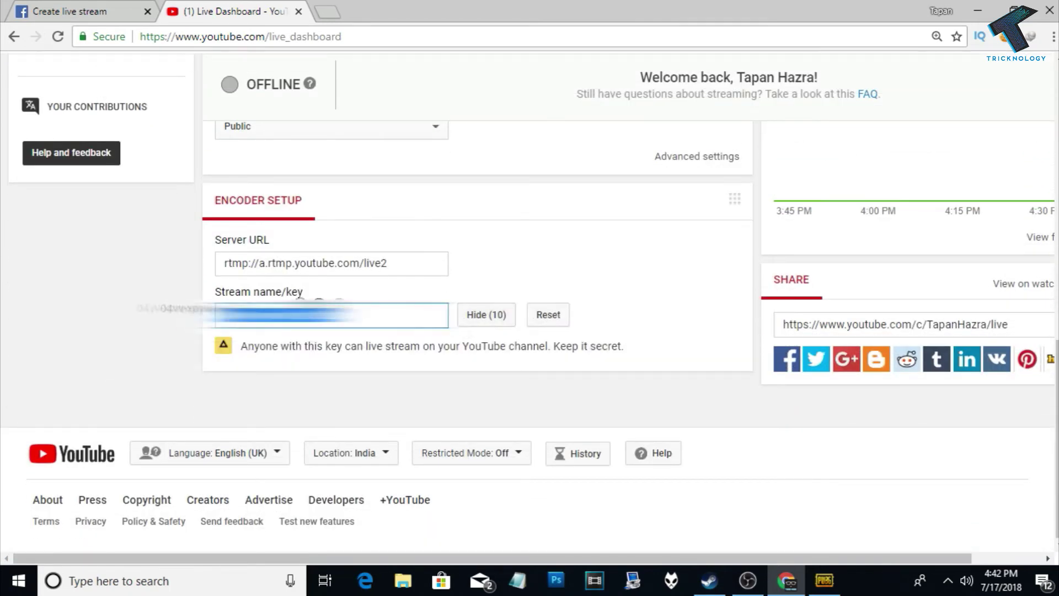
{"action": "right_click", "coordinate": [295, 313]}
{"action": "left_click", "coordinate": [326, 319]}
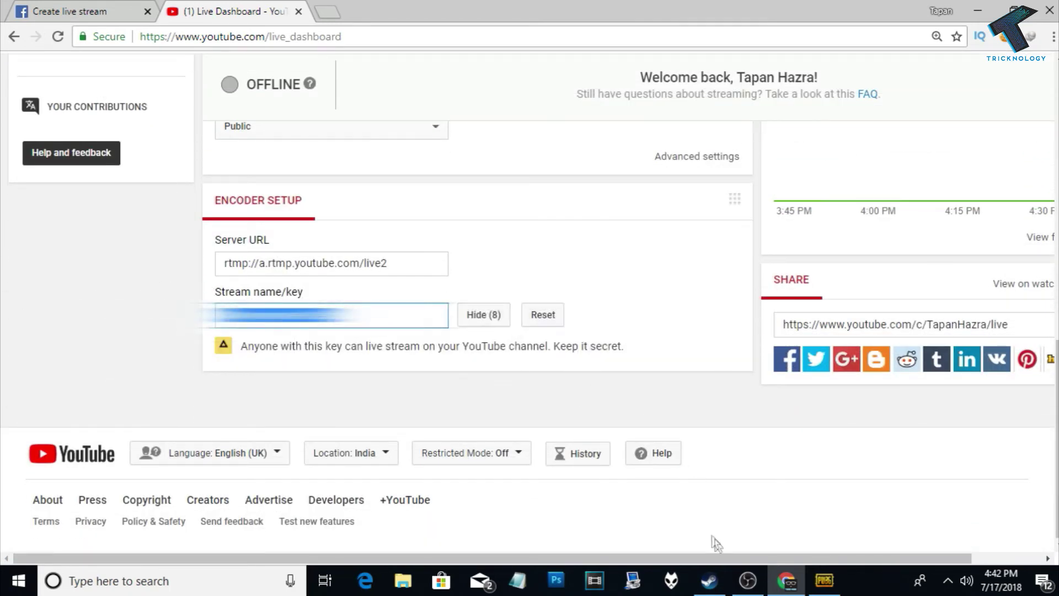
Paste the copied YouTube key into OBS's Stream key field
{"action": "left_click", "coordinate": [748, 580]}
{"action": "right_click", "coordinate": [583, 209]}
{"action": "left_click", "coordinate": [625, 294]}
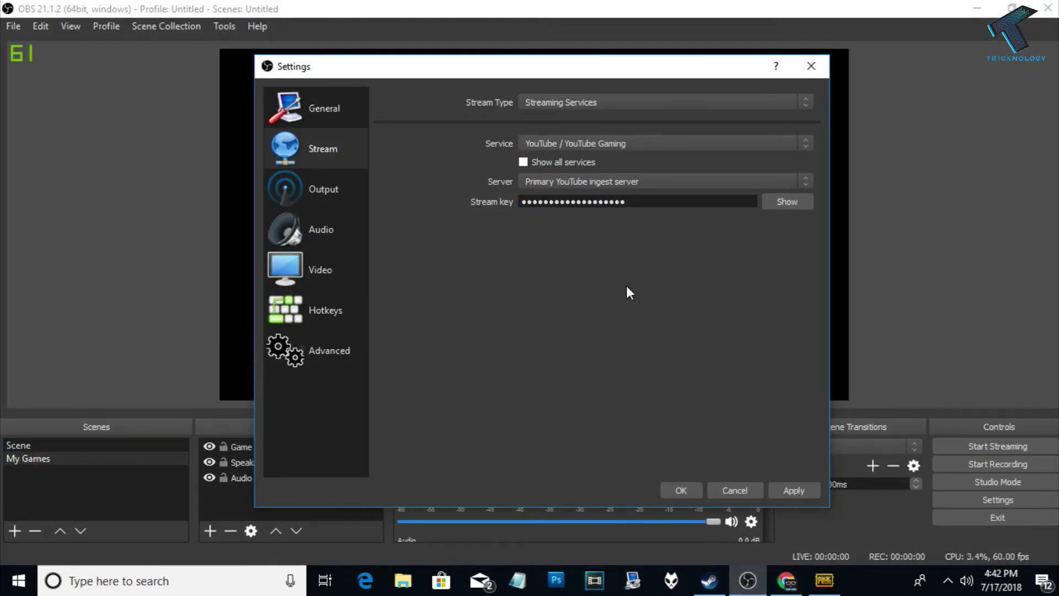
Select Facebook Live as OBS's streaming service and return to the YouTube Live Dashboard
{"action": "left_click", "coordinate": [590, 145]}
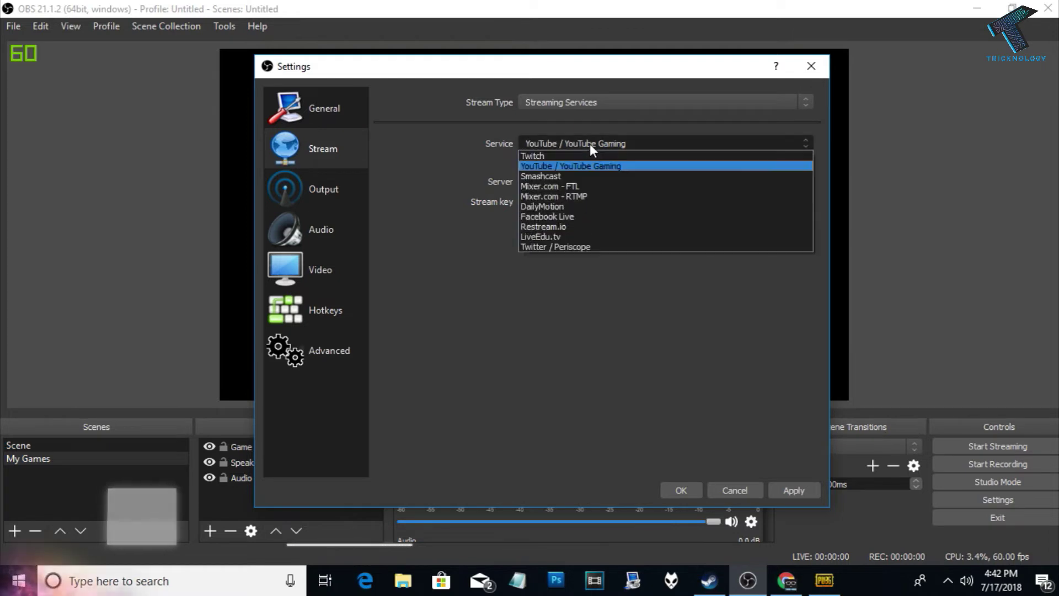
{"action": "left_click", "coordinate": [587, 217]}
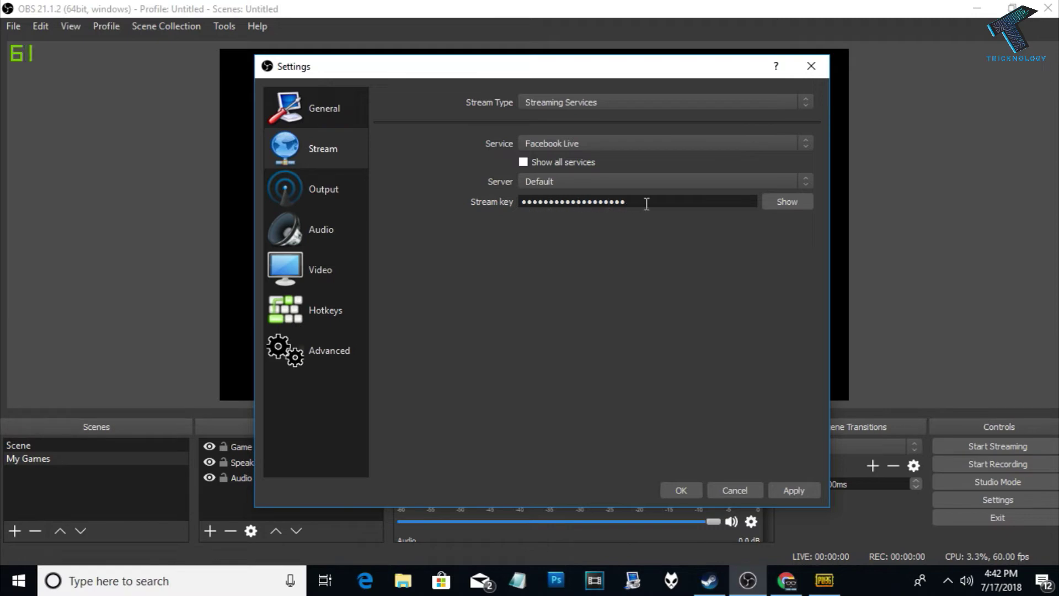
{"action": "left_click", "coordinate": [786, 580]}
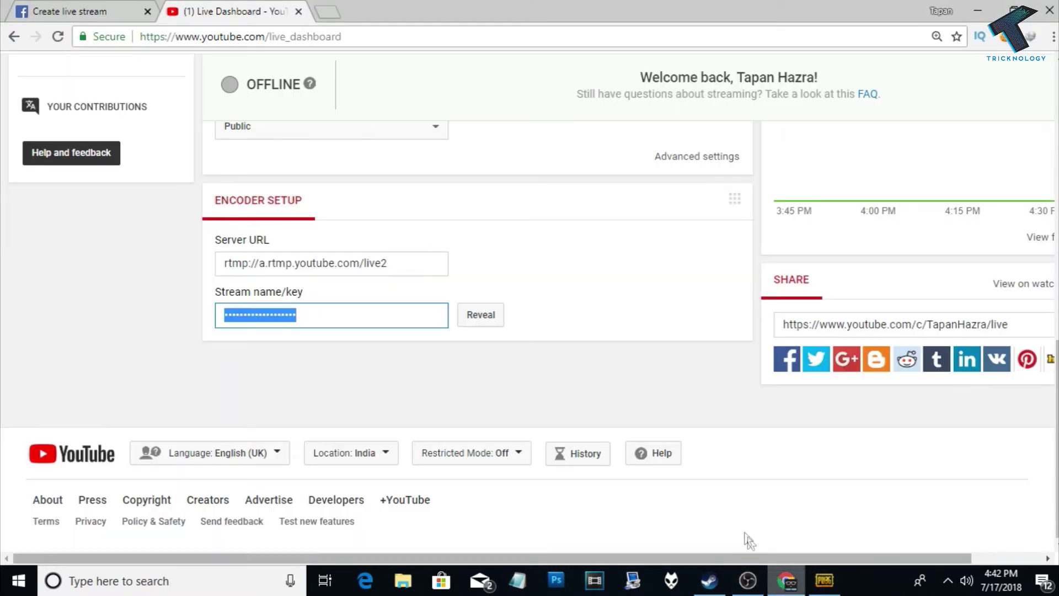
On the Facebook tab, start creating a new live stream and select its stream key
{"action": "left_click", "coordinate": [83, 12]}
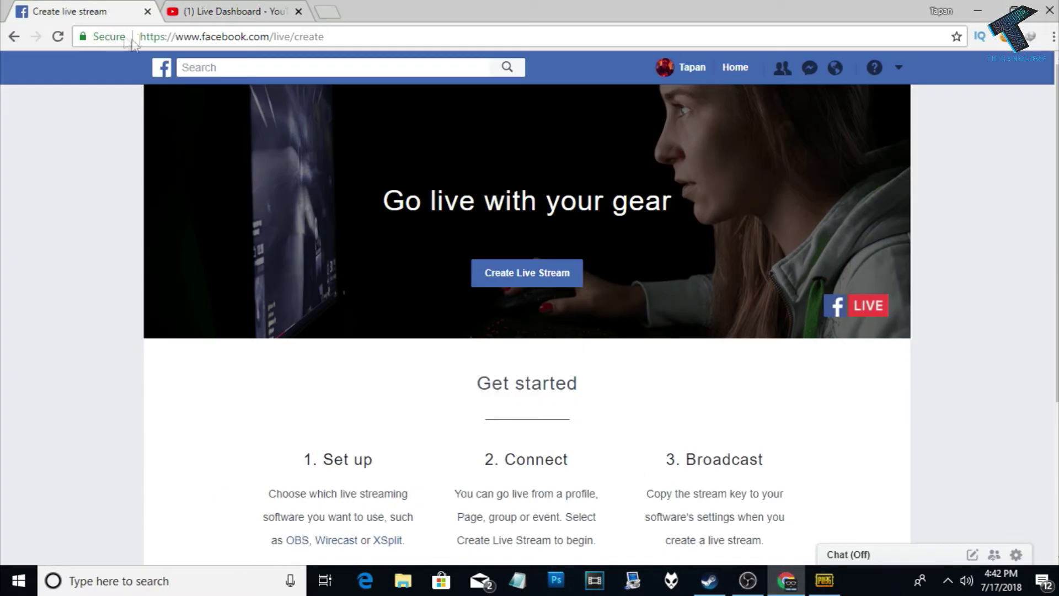
{"action": "left_click_drag", "start_coordinate": [196, 40], "coordinate": [141, 38]}
{"action": "left_click", "coordinate": [341, 39]}
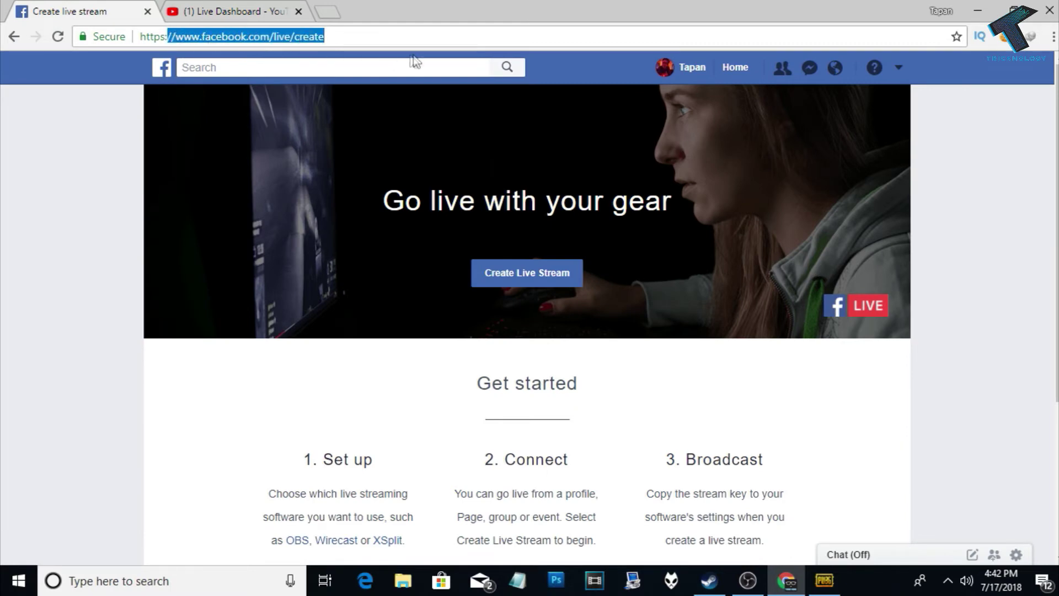
{"action": "left_click", "coordinate": [417, 62]}
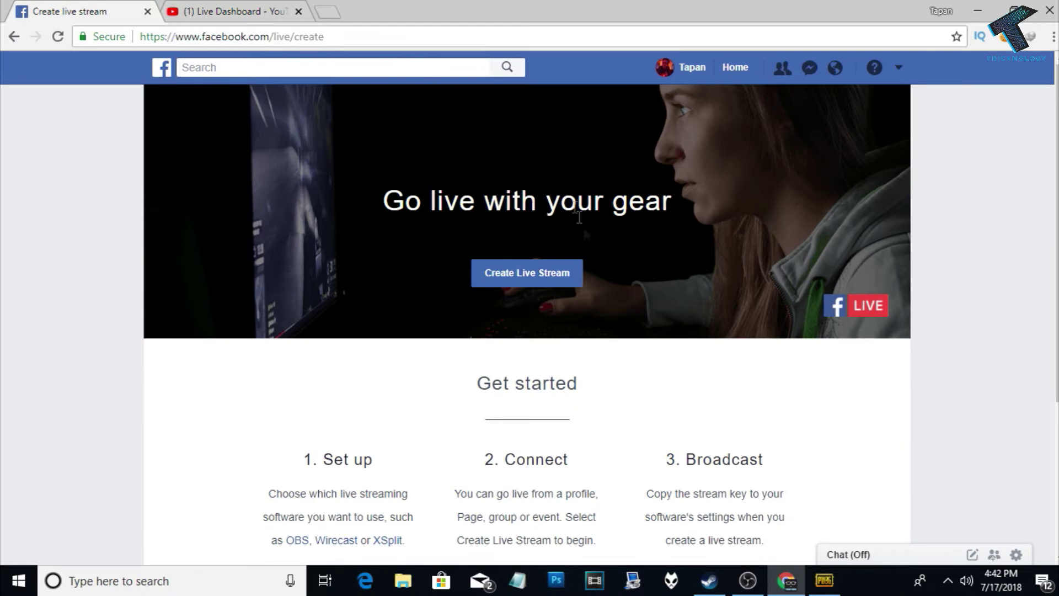
{"action": "left_click", "coordinate": [545, 280]}
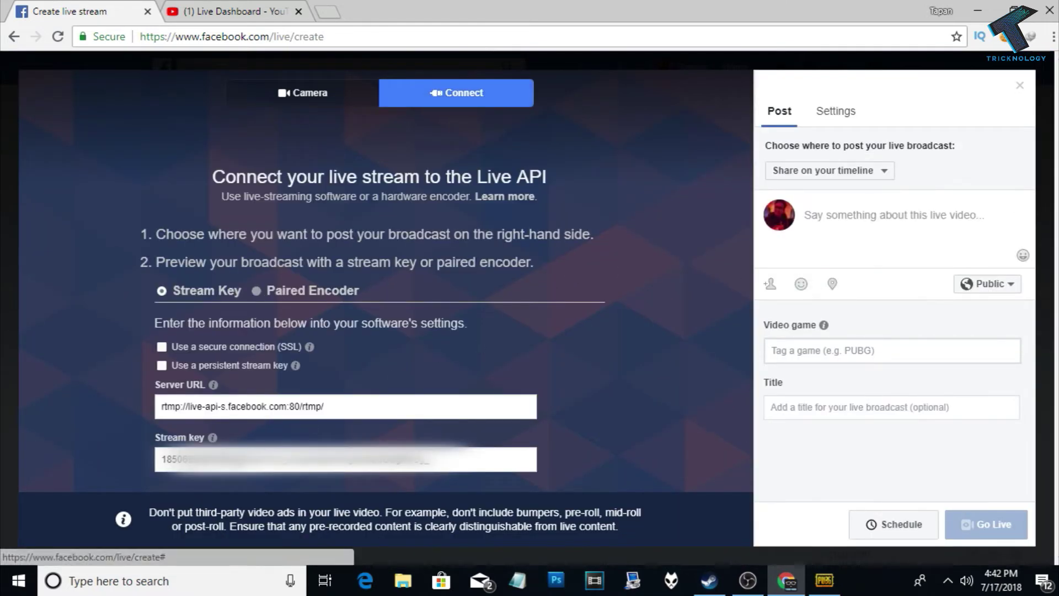
{"action": "left_click", "coordinate": [476, 465]}
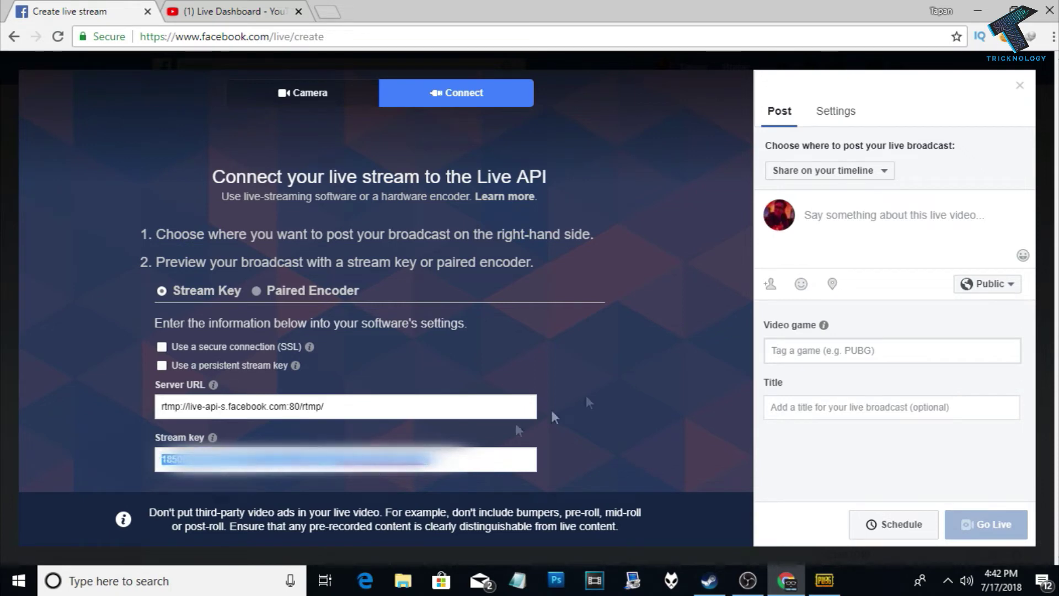
Post the broadcast to the Tricknology Page you manage and select its stream key
{"action": "left_click", "coordinate": [809, 176]}
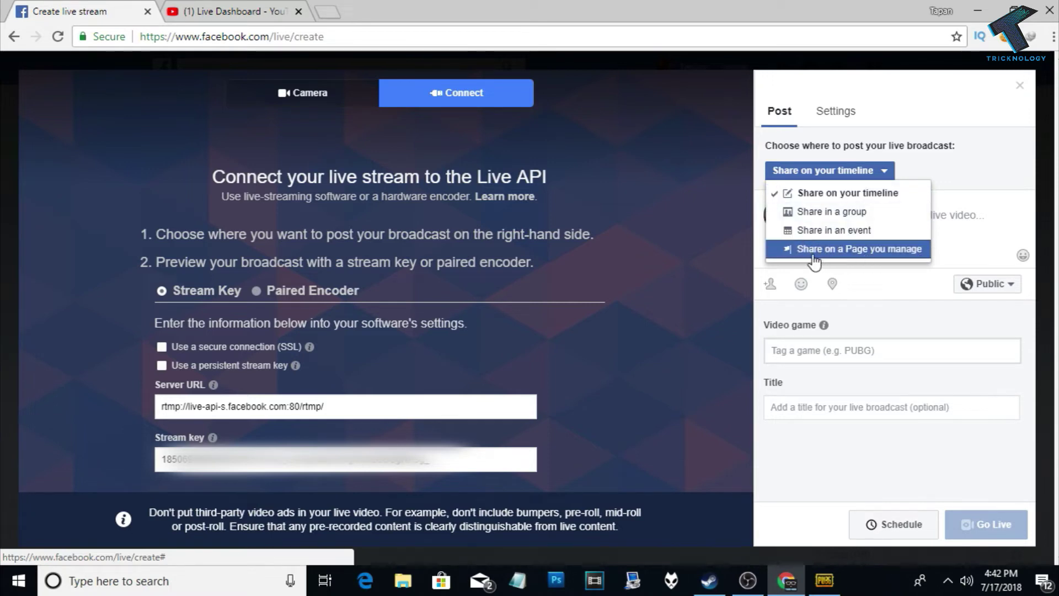
{"action": "left_click", "coordinate": [861, 249]}
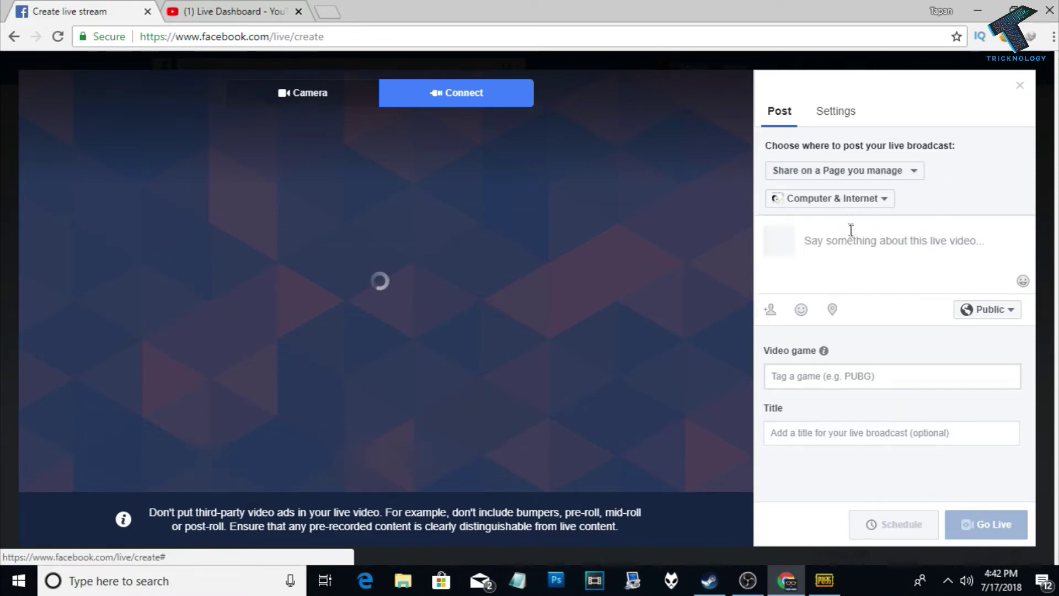
{"action": "left_click", "coordinate": [856, 205]}
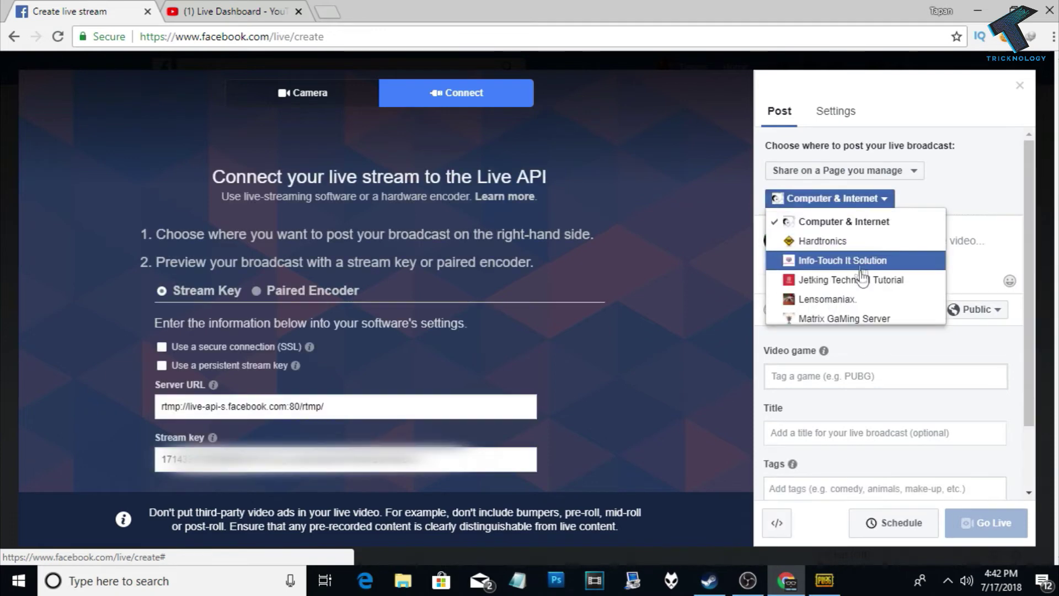
{"action": "scroll", "coordinate": [858, 276], "scroll_direction": "down", "scroll_amount": 5}
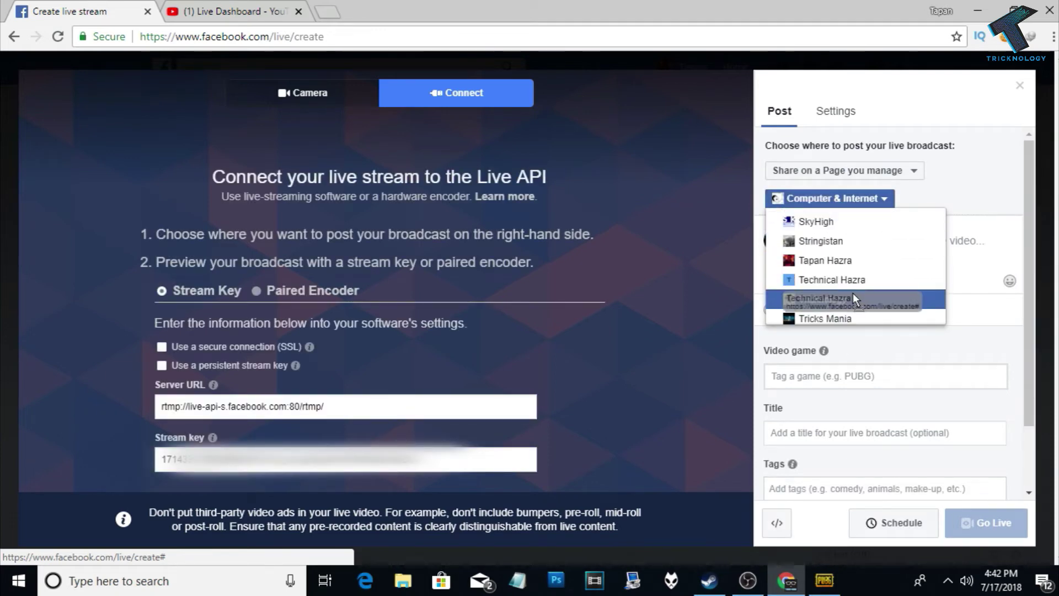
{"action": "left_click", "coordinate": [854, 298]}
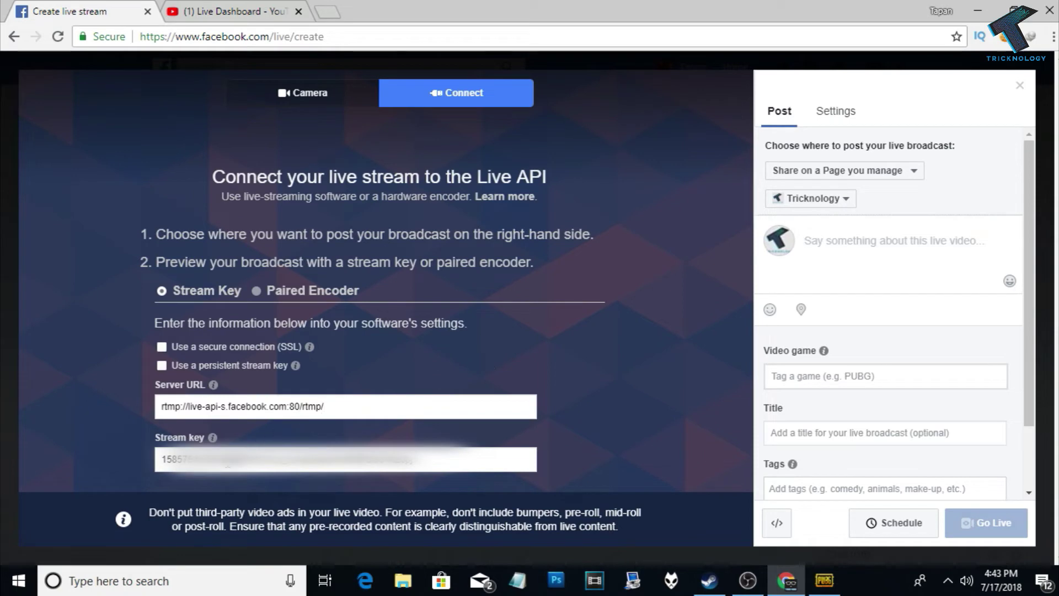
{"action": "left_click", "coordinate": [338, 470]}
{"action": "left_click", "coordinate": [747, 580]}
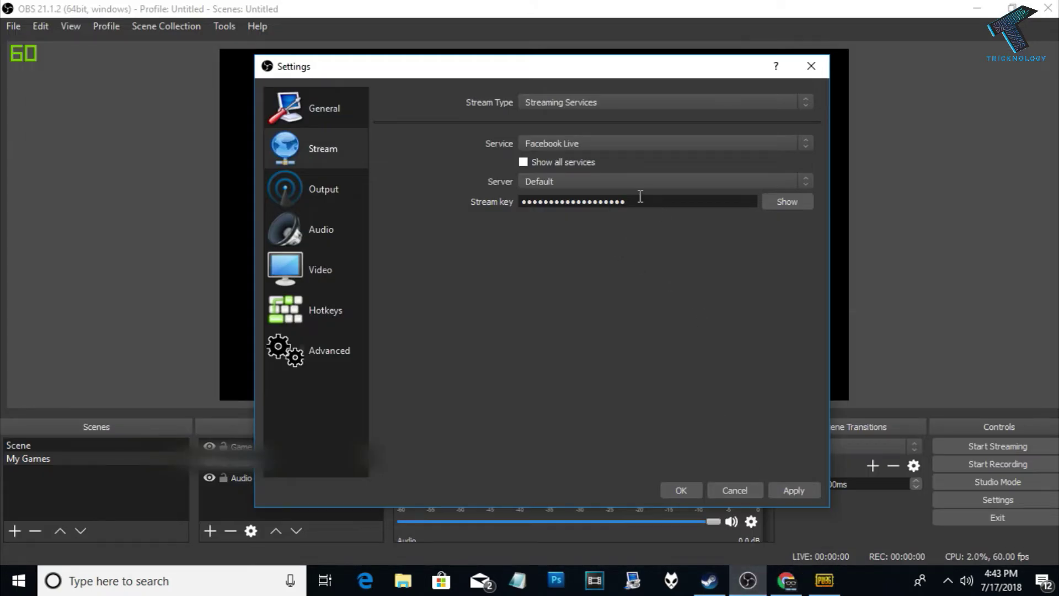
Paste the Facebook key into OBS, then reveal and select the YouTube stream key in Chrome
{"action": "double_click", "coordinate": [640, 201]}
{"action": "key", "text": "ctrl+v"}
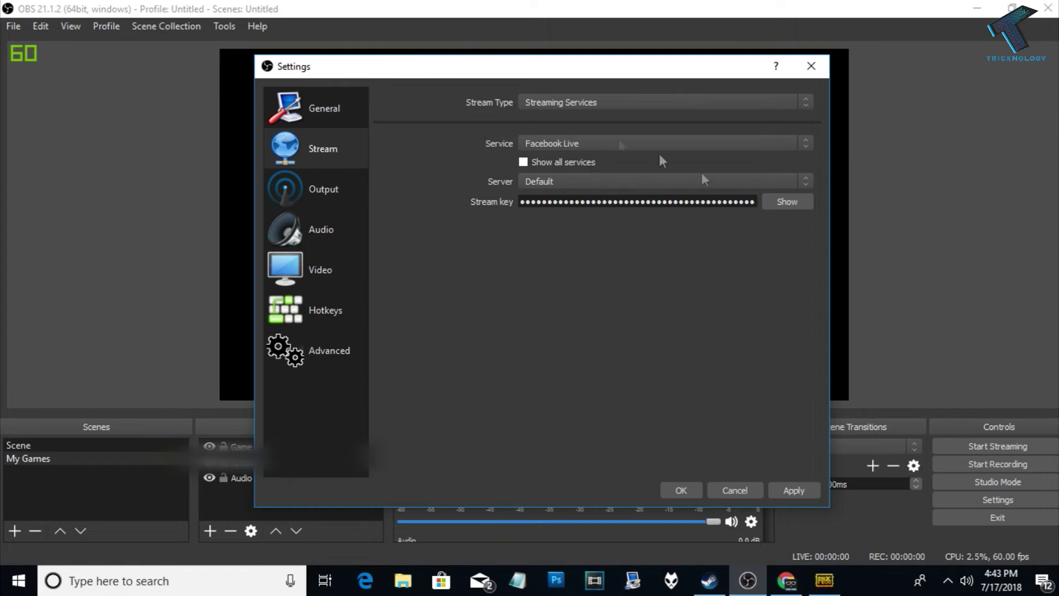
{"action": "left_click", "coordinate": [786, 581]}
{"action": "left_click", "coordinate": [282, 16]}
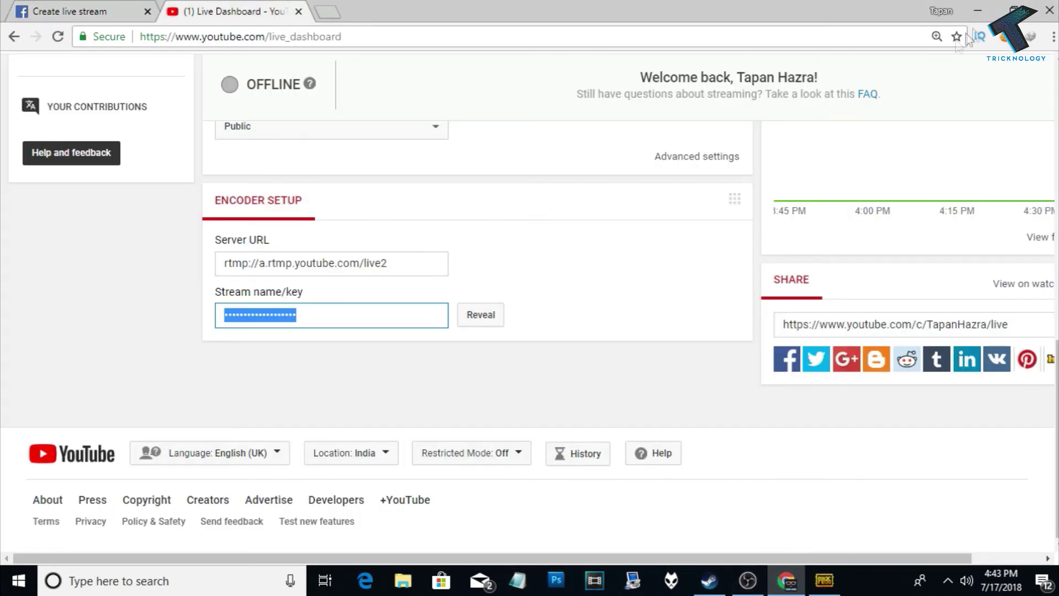
{"action": "left_click", "coordinate": [978, 15]}
{"action": "left_click", "coordinate": [785, 580]}
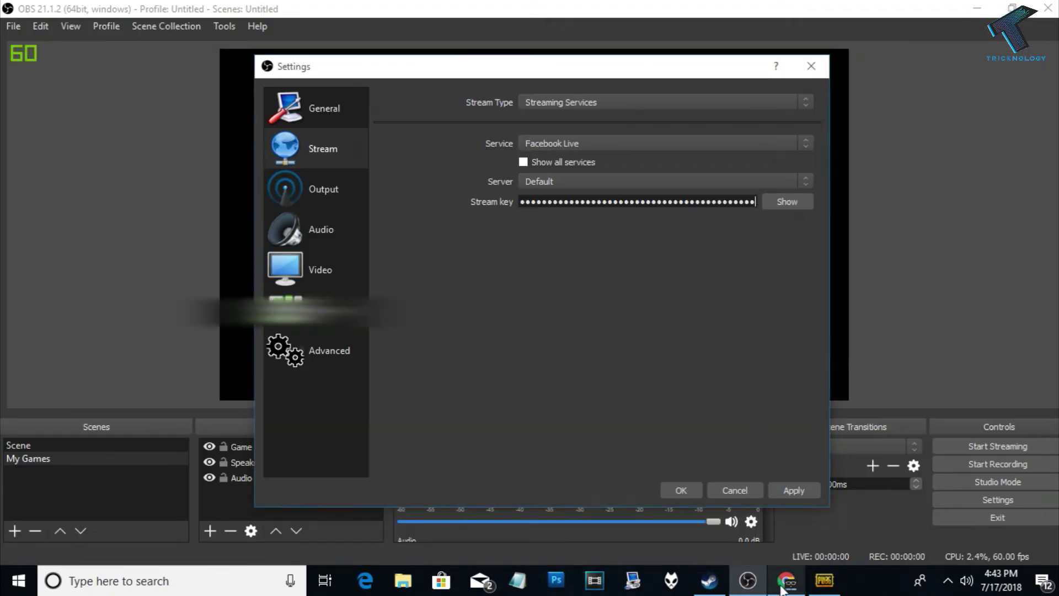
{"action": "left_click", "coordinate": [486, 315]}
{"action": "left_click_drag", "start_coordinate": [442, 316], "coordinate": [182, 317]}
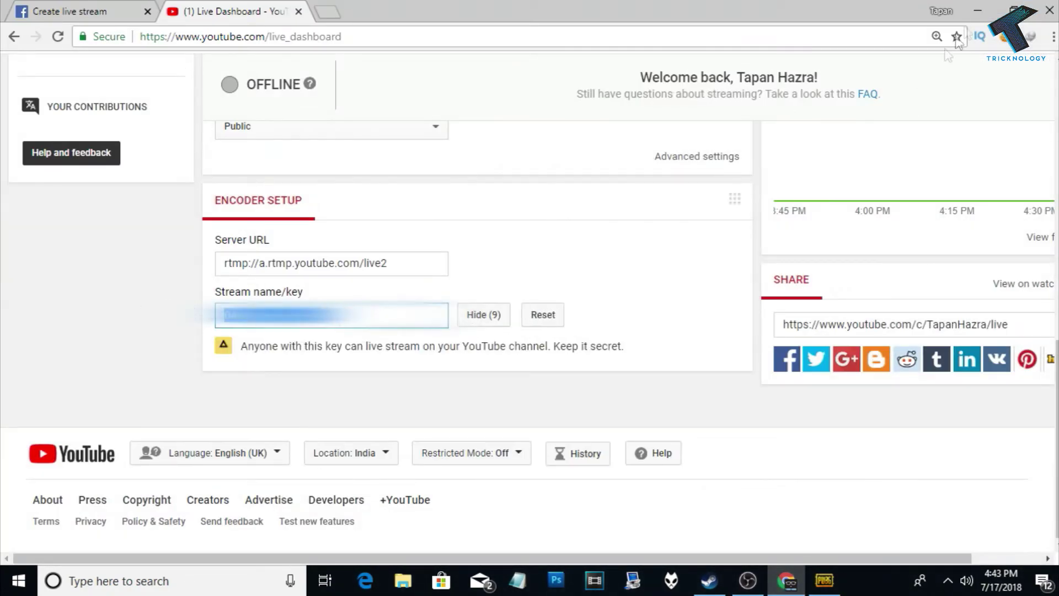
{"action": "left_click", "coordinate": [978, 11]}
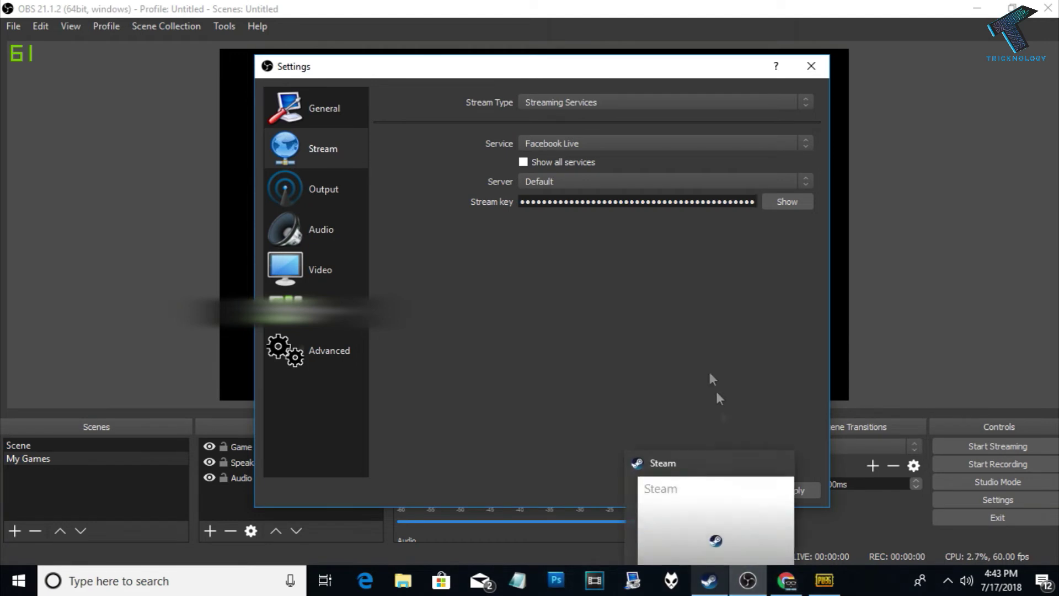
Replace OBS's stream key with the YouTube key, set service to YouTube / YouTube Gaming, and apply
{"action": "key", "text": "ctrl+a"}
{"action": "key", "text": "ctrl+v"}
{"action": "left_click", "coordinate": [605, 145]}
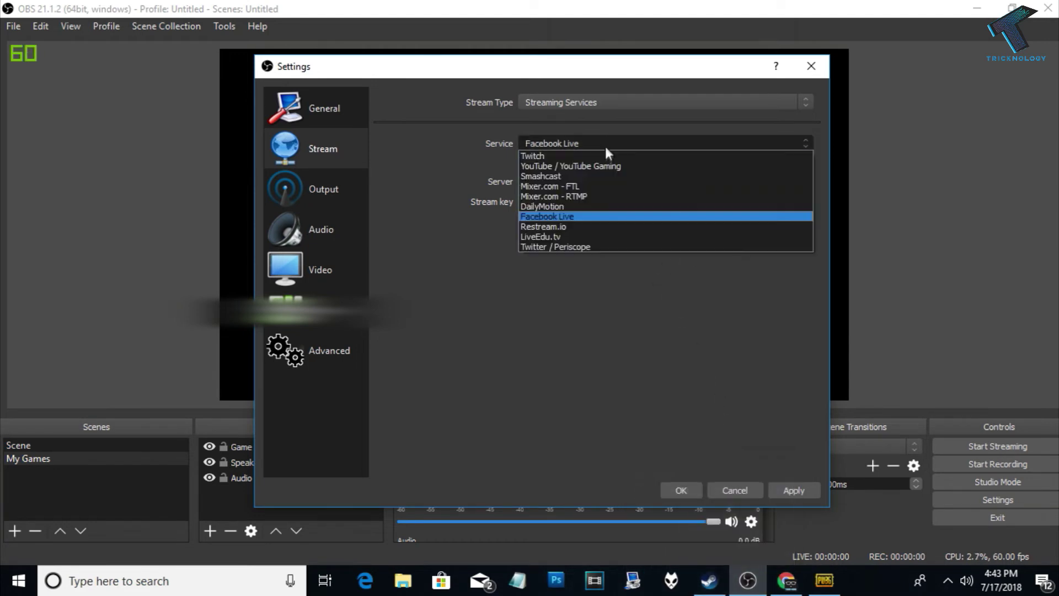
{"action": "left_click", "coordinate": [609, 165]}
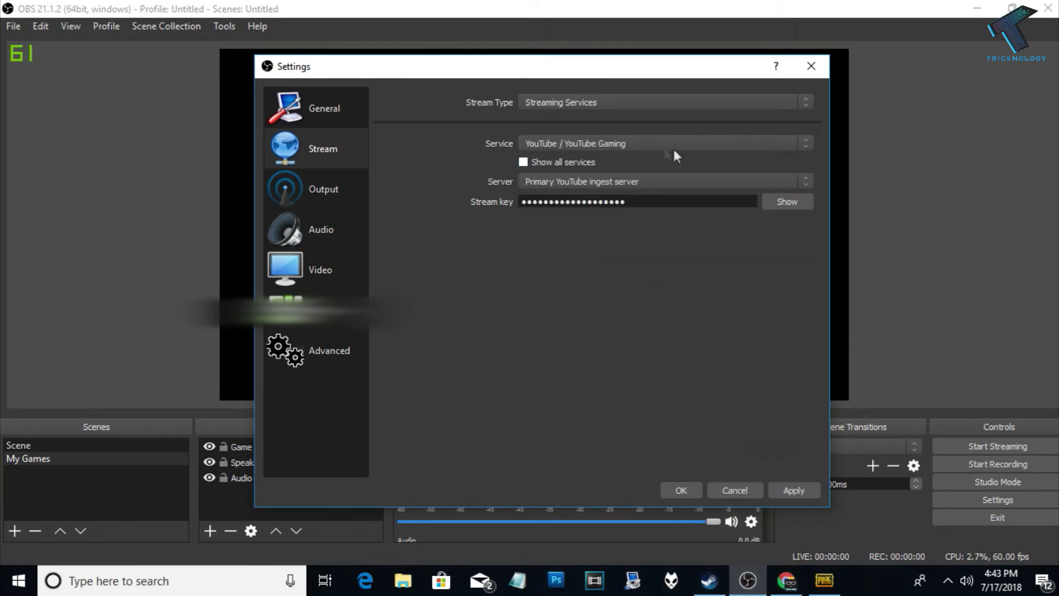
{"action": "left_click", "coordinate": [793, 491]}
{"action": "left_click", "coordinate": [324, 204]}
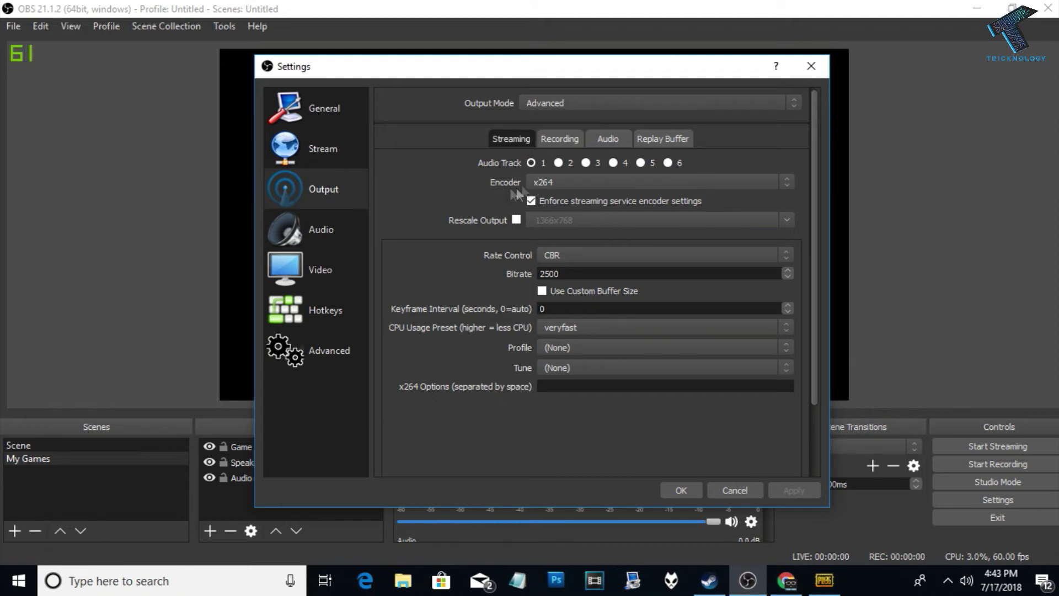
Set the stream encoder to NVENC H.264, VBR, bitrate 4000, Low-Latency High Performance preset
{"action": "left_click", "coordinate": [560, 177]}
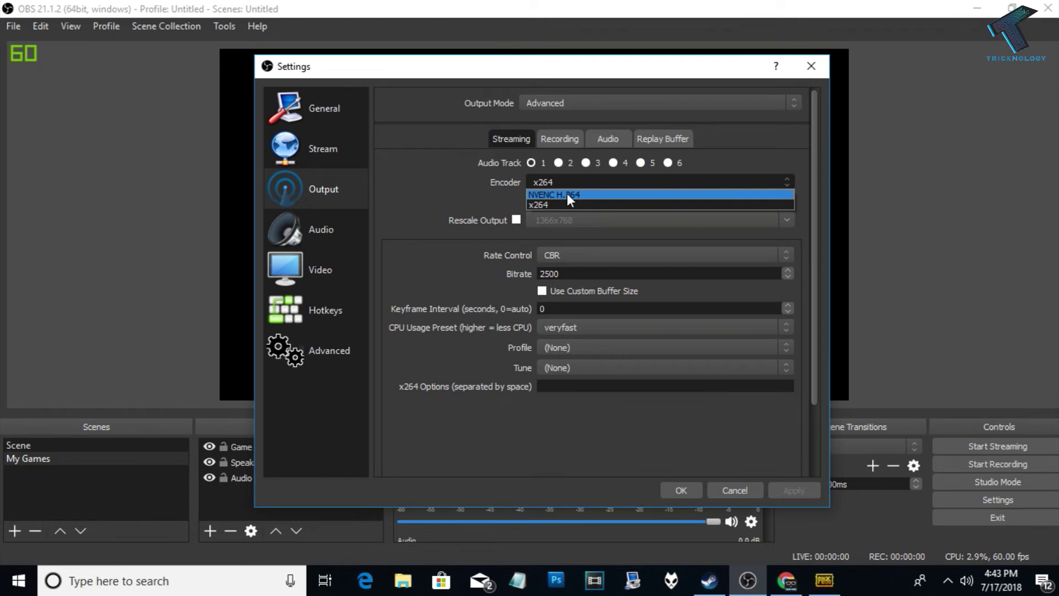
{"action": "left_click", "coordinate": [566, 193]}
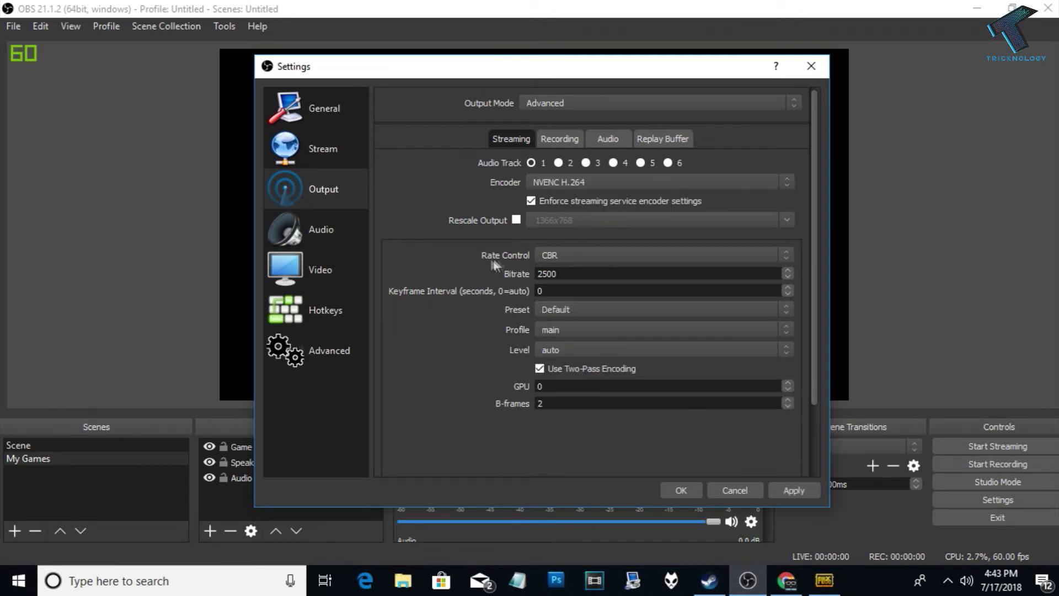
{"action": "left_click", "coordinate": [547, 261]}
{"action": "left_click", "coordinate": [558, 273]}
{"action": "type", "text": "40"}
{"action": "left_click", "coordinate": [558, 313]}
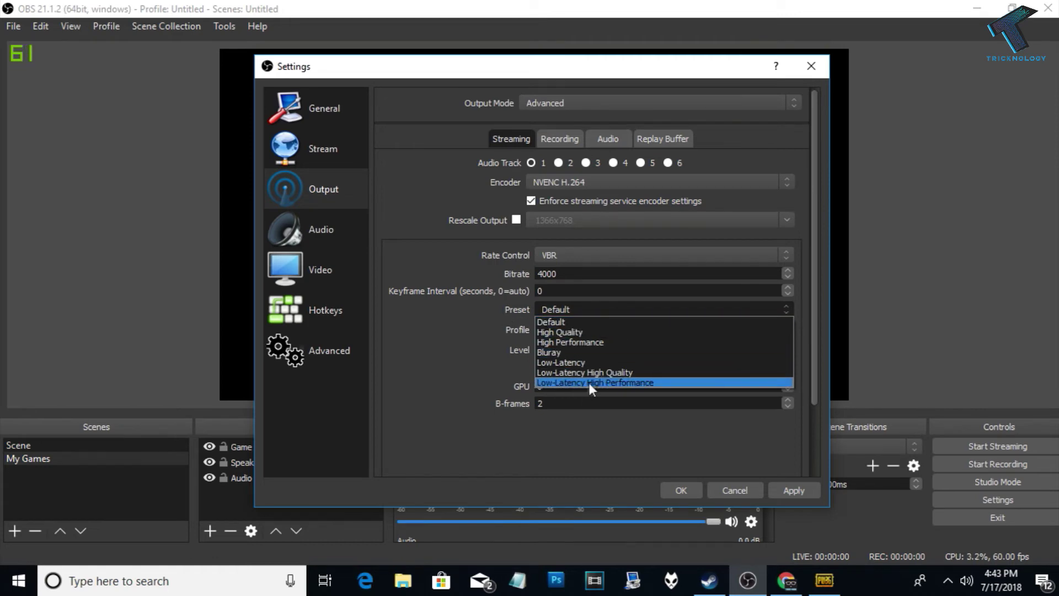
{"action": "left_click", "coordinate": [620, 384]}
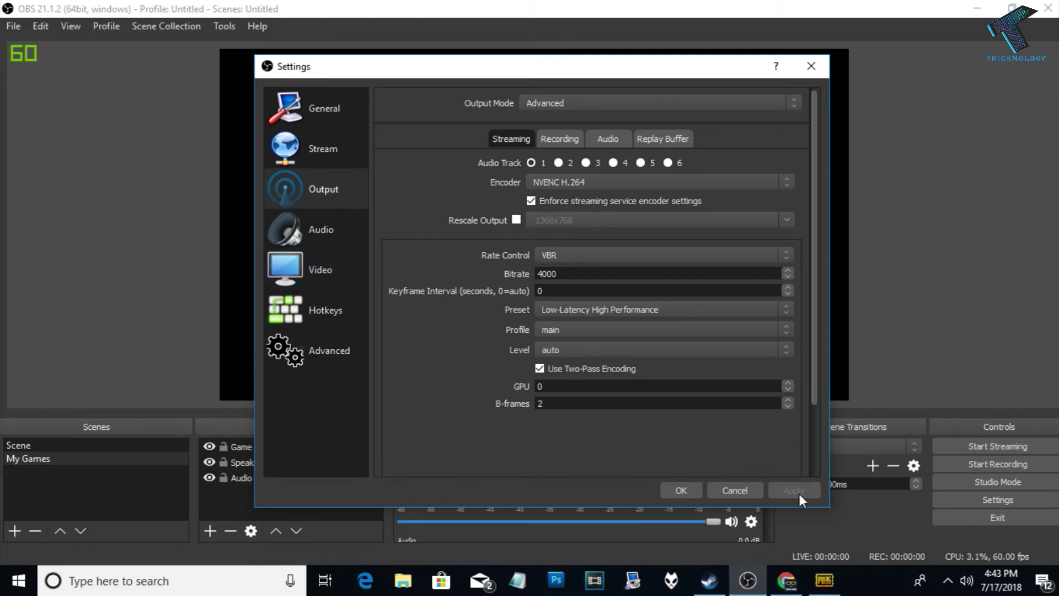
{"action": "left_click", "coordinate": [326, 271]}
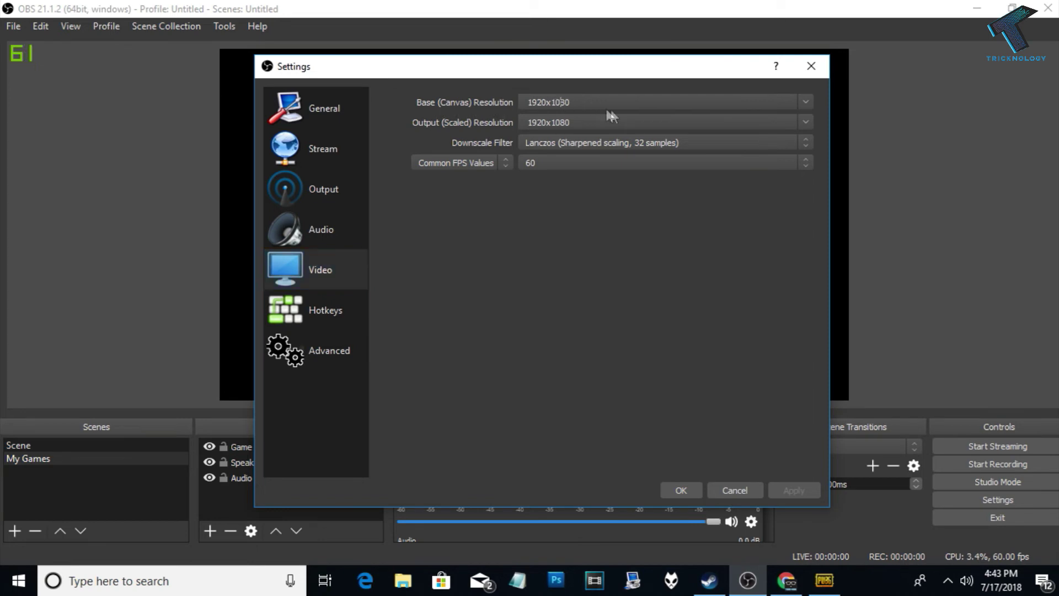
Keep base and output resolution at 1920x1080 with Common FPS 60, and confirm with OK
{"action": "left_click", "coordinate": [805, 105]}
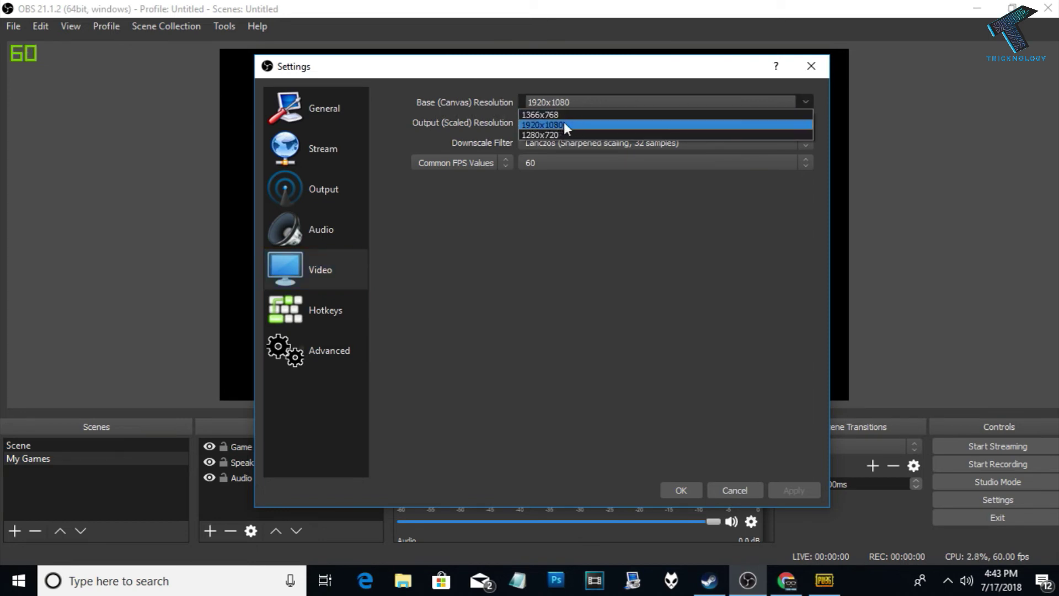
{"action": "left_click", "coordinate": [544, 126]}
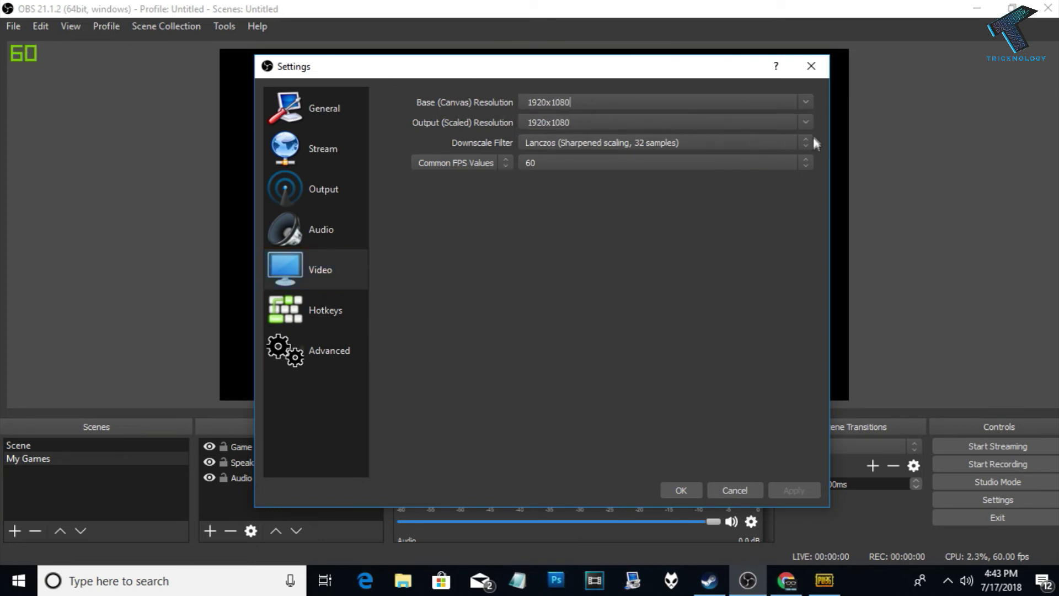
{"action": "left_click", "coordinate": [805, 122]}
{"action": "left_click", "coordinate": [686, 133]}
{"action": "left_click", "coordinate": [448, 161]}
{"action": "left_click", "coordinate": [444, 161]}
{"action": "left_click", "coordinate": [571, 161]}
{"action": "left_click", "coordinate": [564, 164]}
{"action": "left_click", "coordinate": [538, 160]}
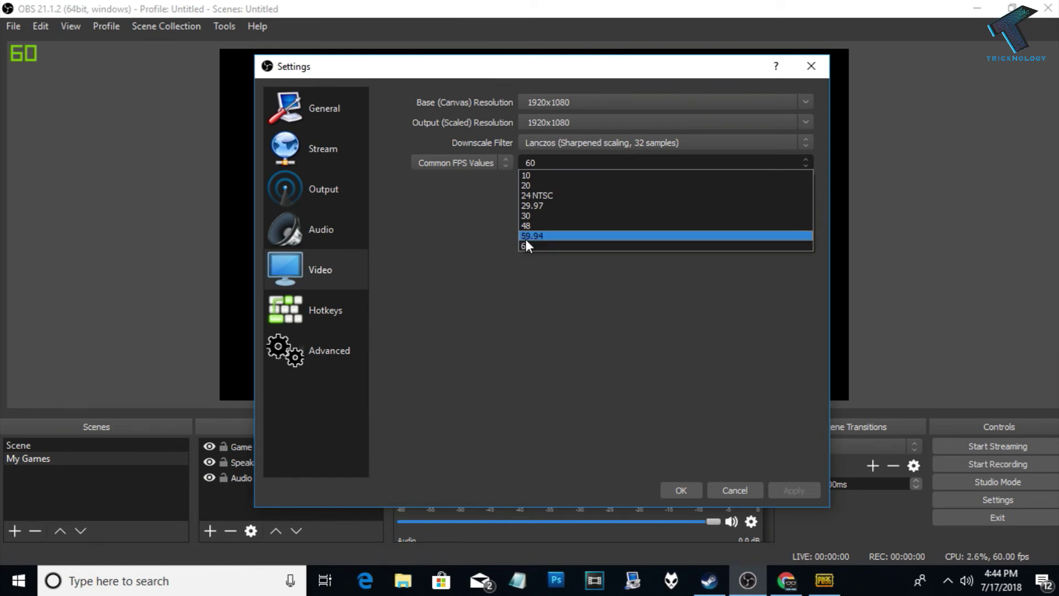
{"action": "left_click", "coordinate": [536, 247]}
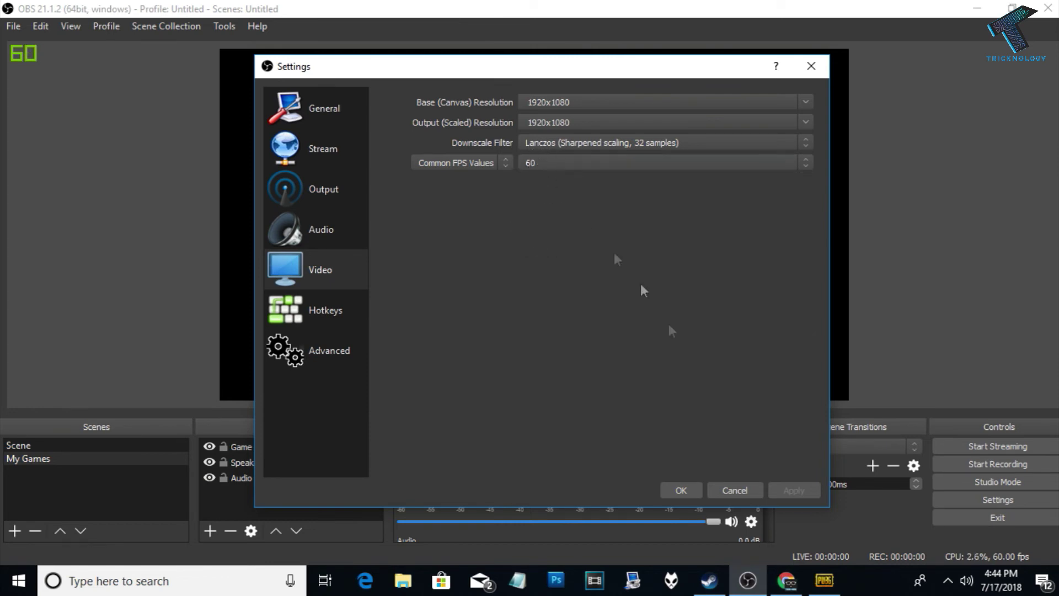
{"action": "left_click", "coordinate": [687, 488]}
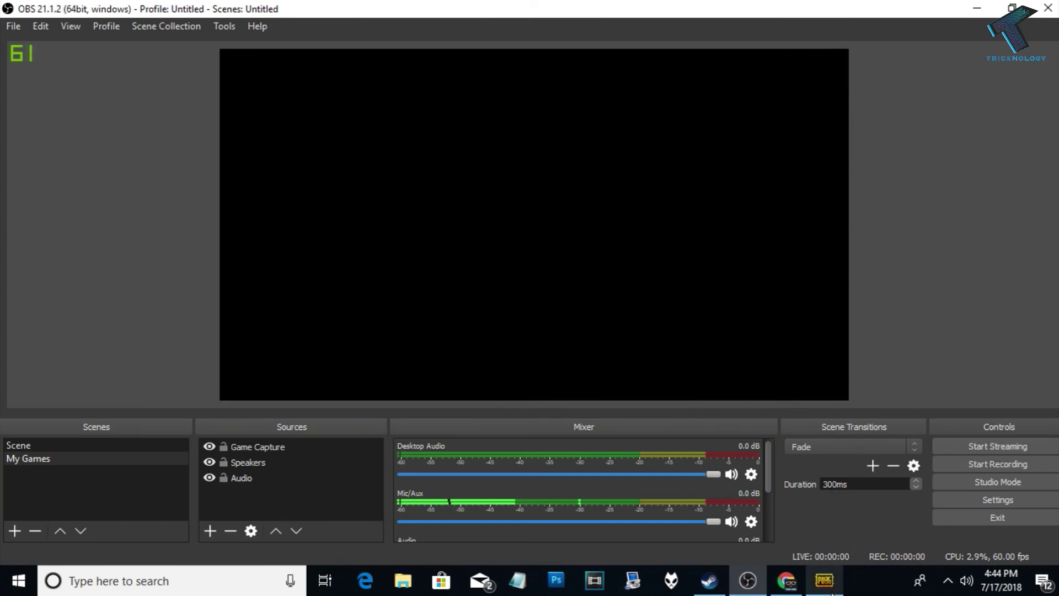
Start streaming in OBS and switch to the PUBG game window with Alt+Tab
{"action": "left_click", "coordinate": [1003, 447]}
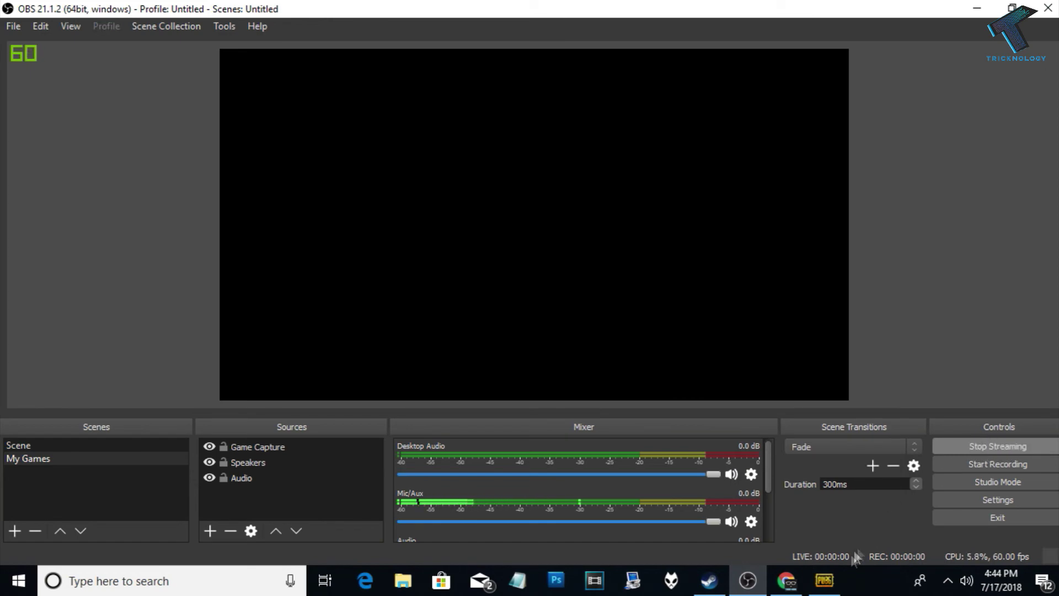
{"action": "key", "text": "alt+Tab"}
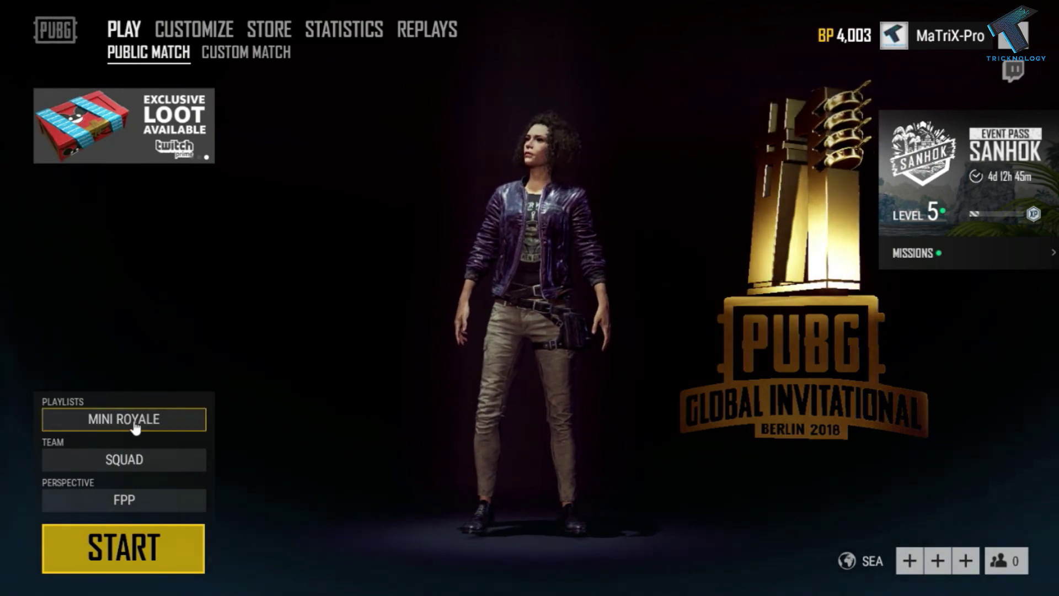
Check the Mini Royale, Squad, FPP lobby choices and glance at the Customization and Career pages
{"action": "left_click", "coordinate": [163, 433]}
{"action": "left_click", "coordinate": [156, 460]}
{"action": "left_click", "coordinate": [155, 501]}
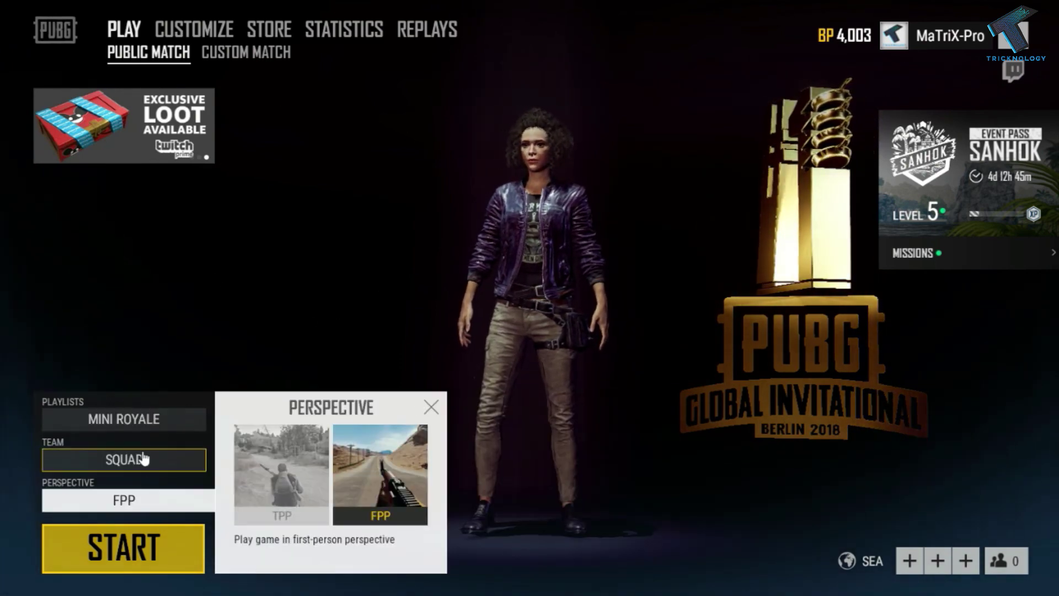
{"action": "left_click", "coordinate": [169, 421]}
{"action": "left_click", "coordinate": [631, 409]}
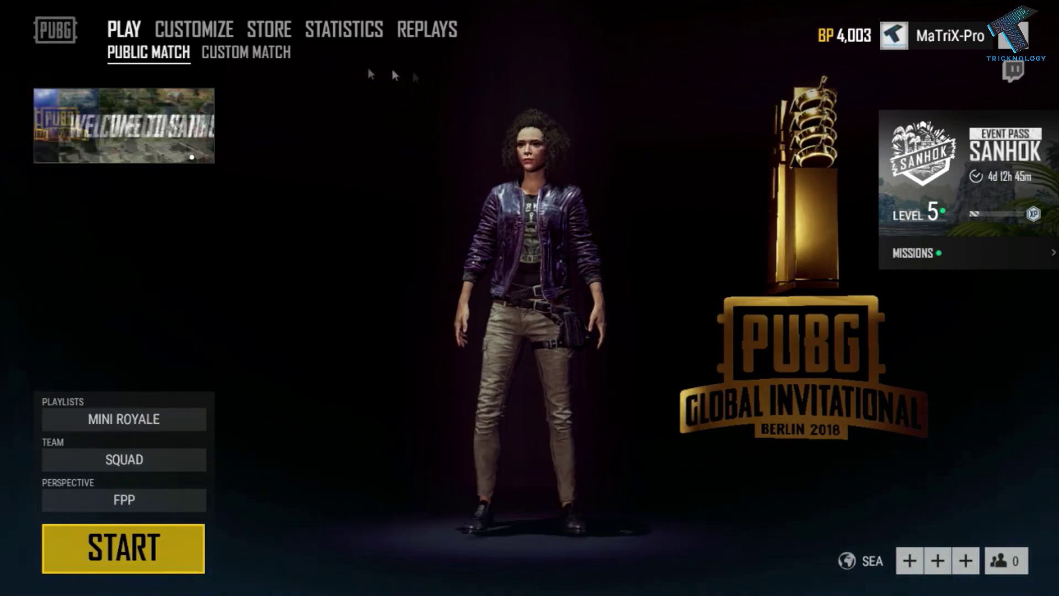
{"action": "left_click", "coordinate": [196, 32]}
{"action": "left_click", "coordinate": [371, 35]}
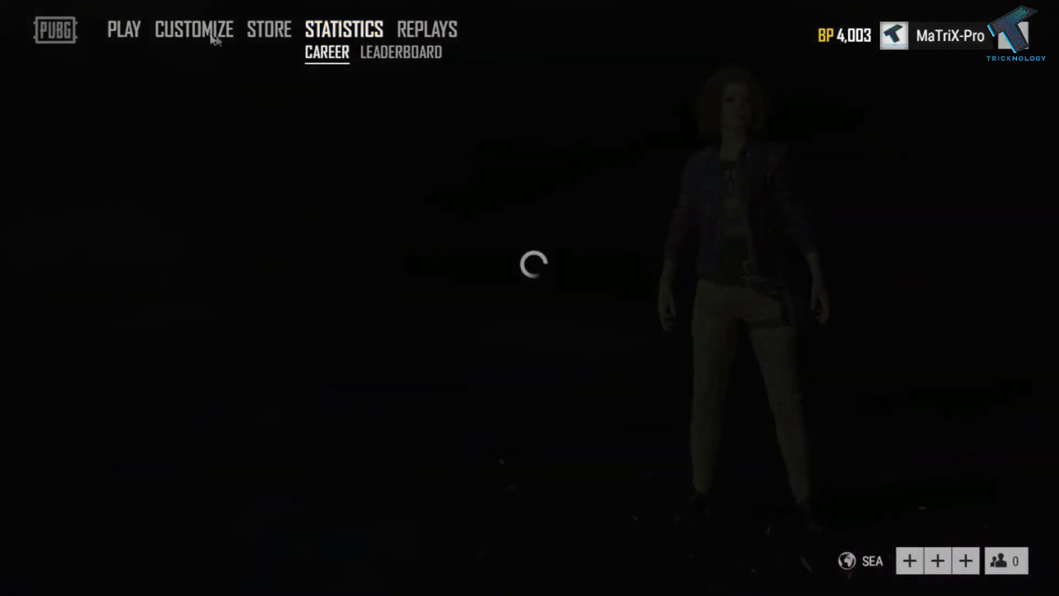
{"action": "left_click", "coordinate": [137, 34]}
{"action": "left_click", "coordinate": [168, 463]}
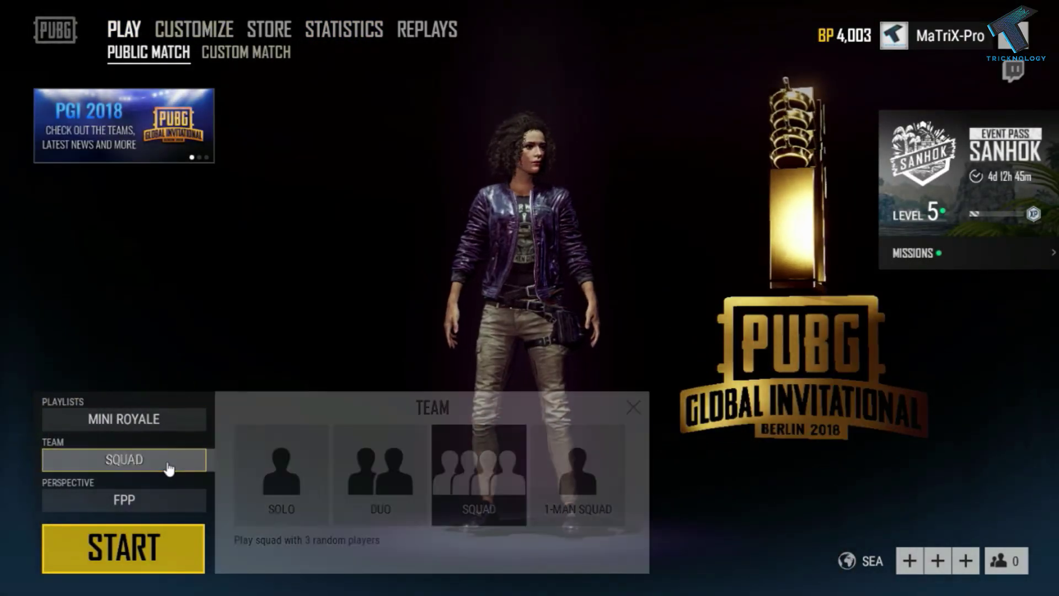
{"action": "left_click", "coordinate": [173, 422]}
{"action": "left_click", "coordinate": [168, 502]}
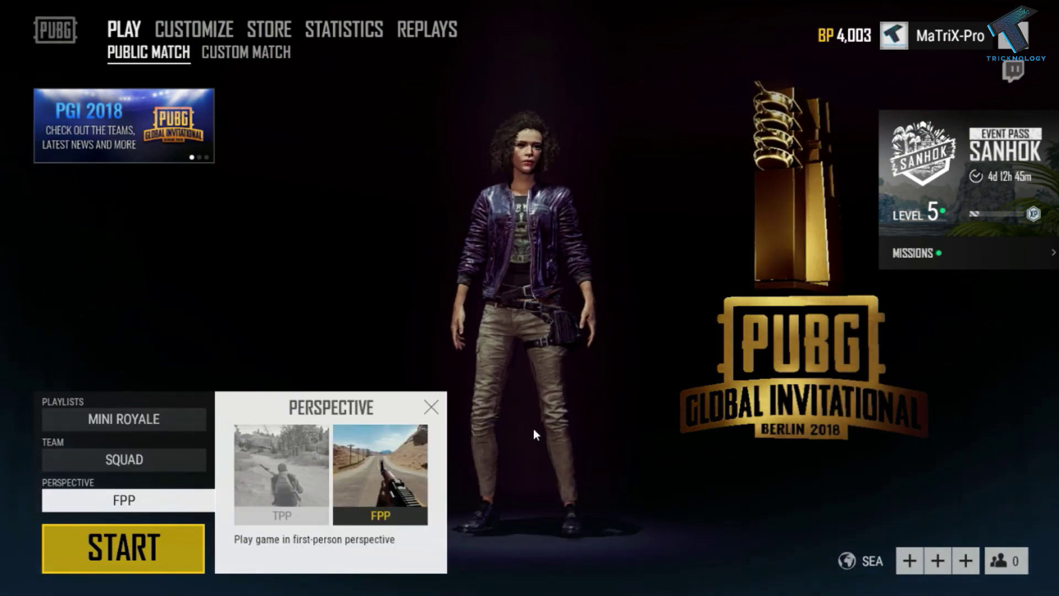
Leave the game via the Windows key, bring OBS forward, then the YouTube Live Dashboard
{"action": "key", "text": "super"}
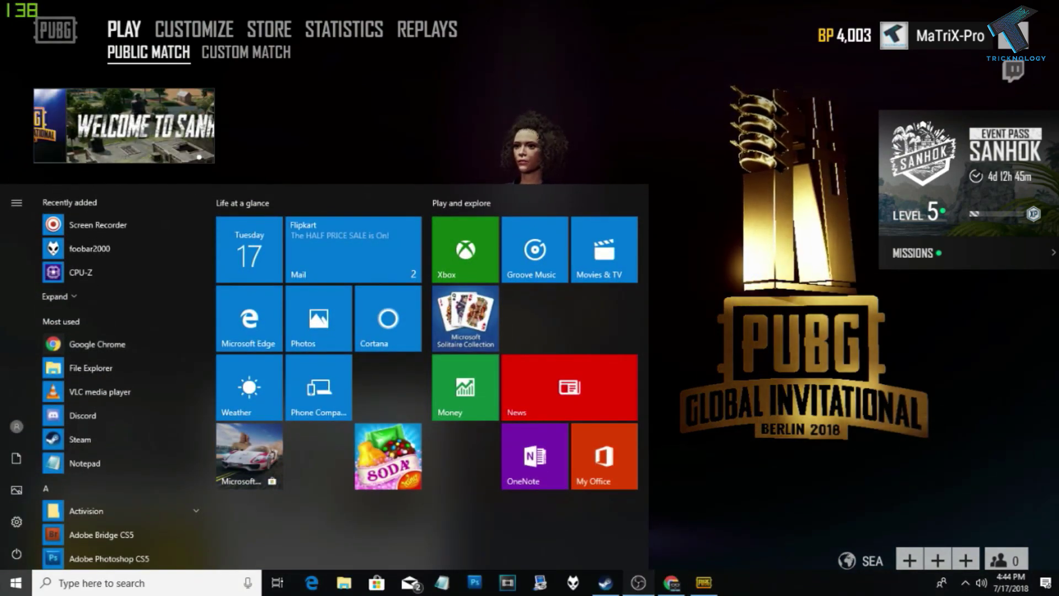
{"action": "left_click", "coordinate": [638, 582]}
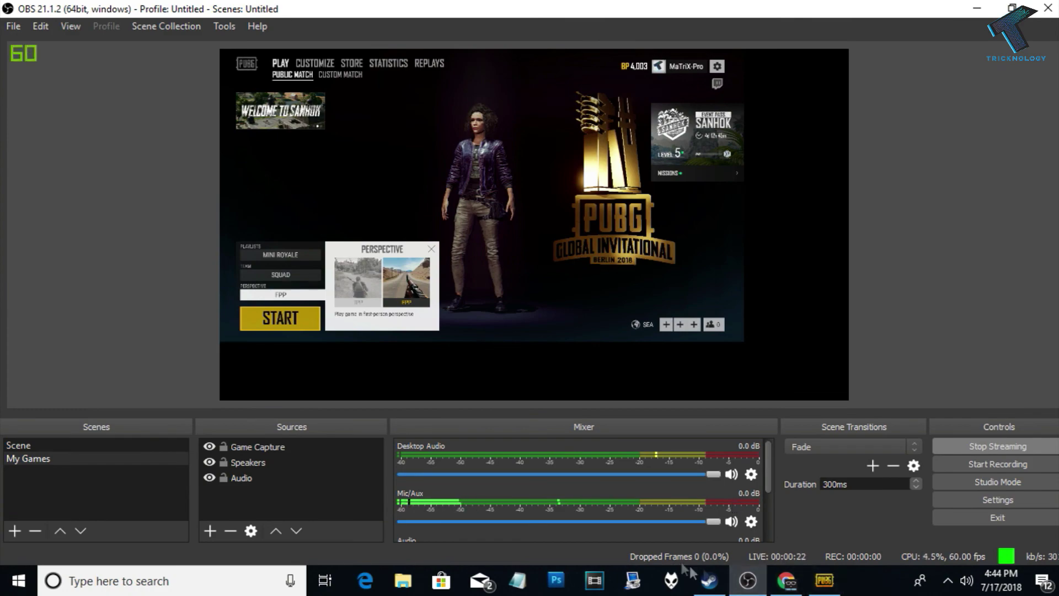
{"action": "left_click", "coordinate": [786, 580]}
{"action": "scroll", "coordinate": [512, 349], "scroll_direction": "up", "scroll_amount": 5}
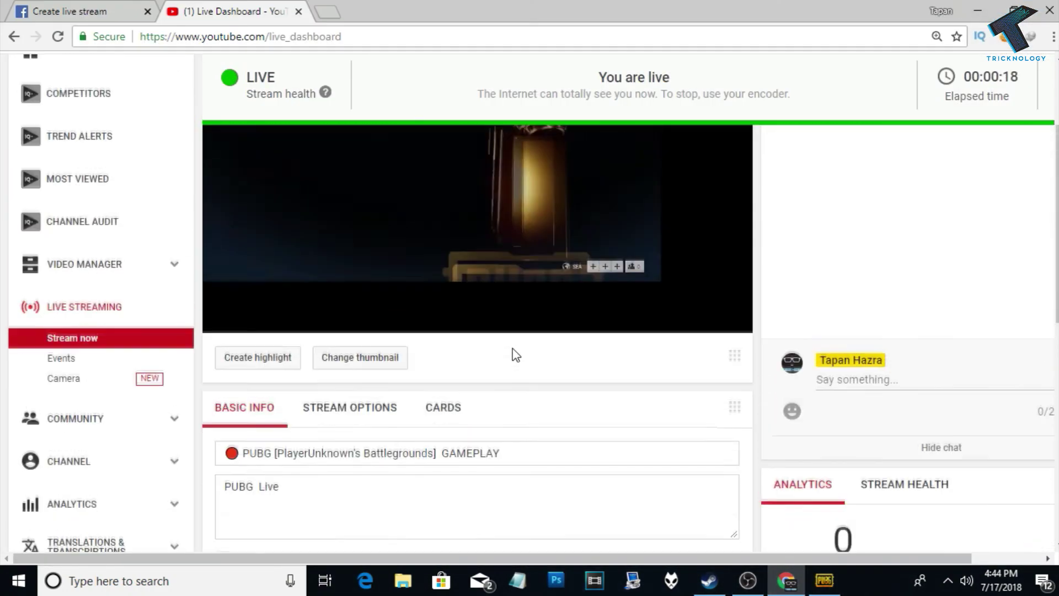
Open the live preview's Quality menu to confirm the stream offers up to 1080p60
{"action": "scroll", "coordinate": [512, 349], "scroll_direction": "up", "scroll_amount": 3}
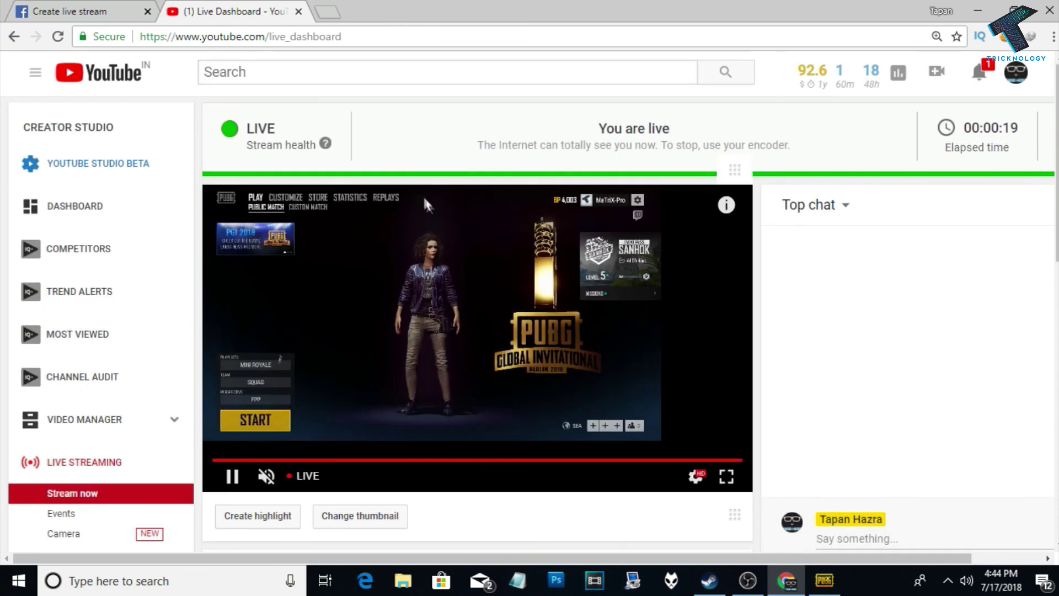
{"action": "left_click", "coordinate": [696, 475]}
{"action": "left_click", "coordinate": [692, 430]}
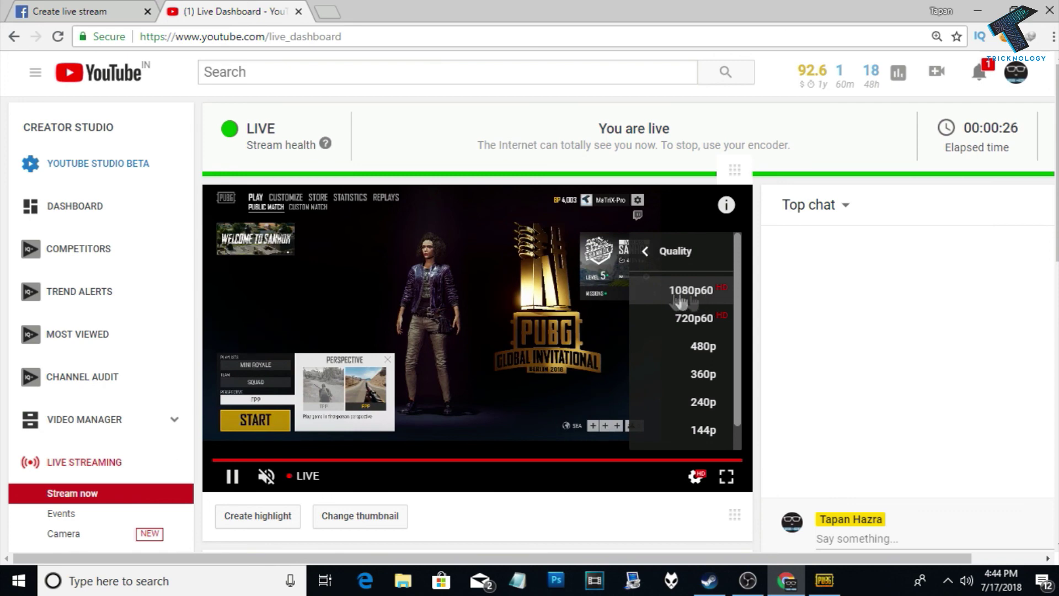
{"action": "scroll", "coordinate": [570, 506], "scroll_direction": "down", "scroll_amount": 2}
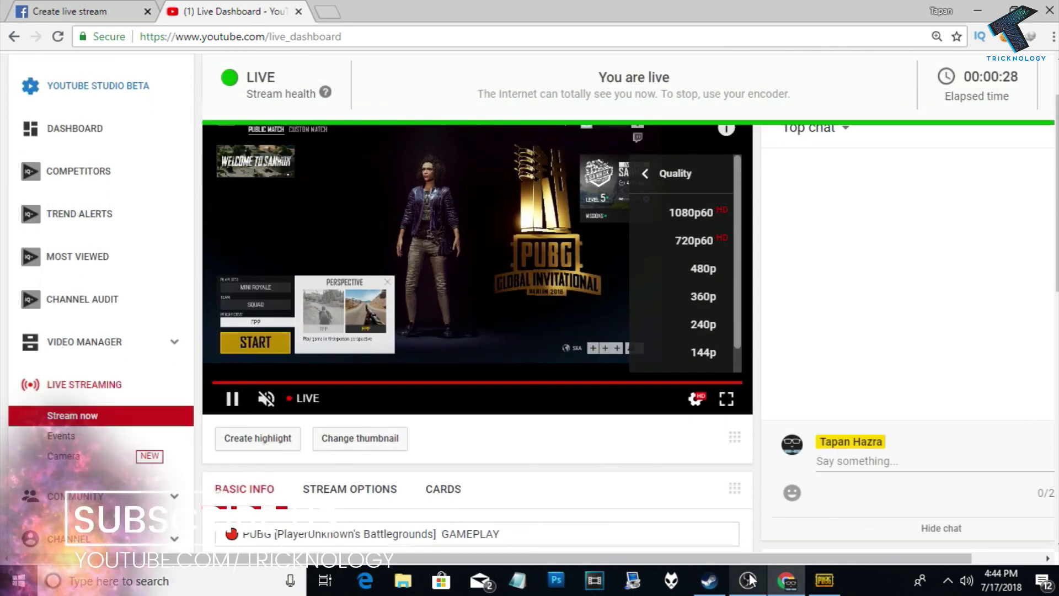